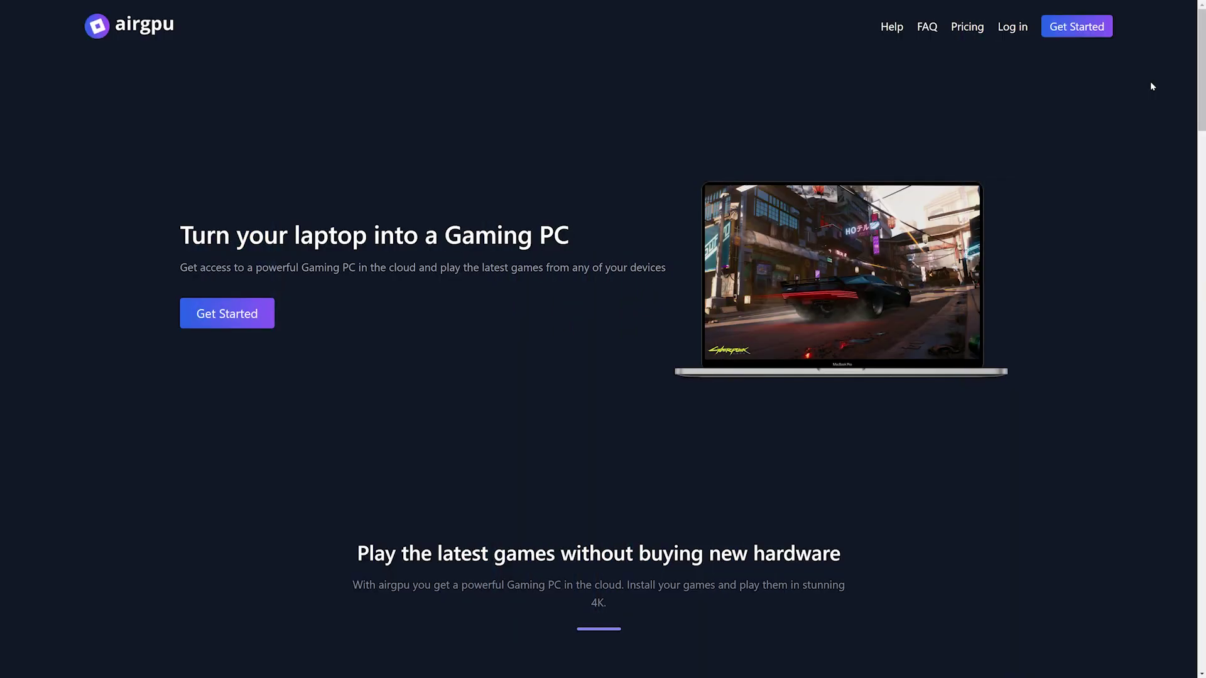
# Start sign-up from the landing page's Get Started button to reach Create a machine
pyautogui.click(223, 321)
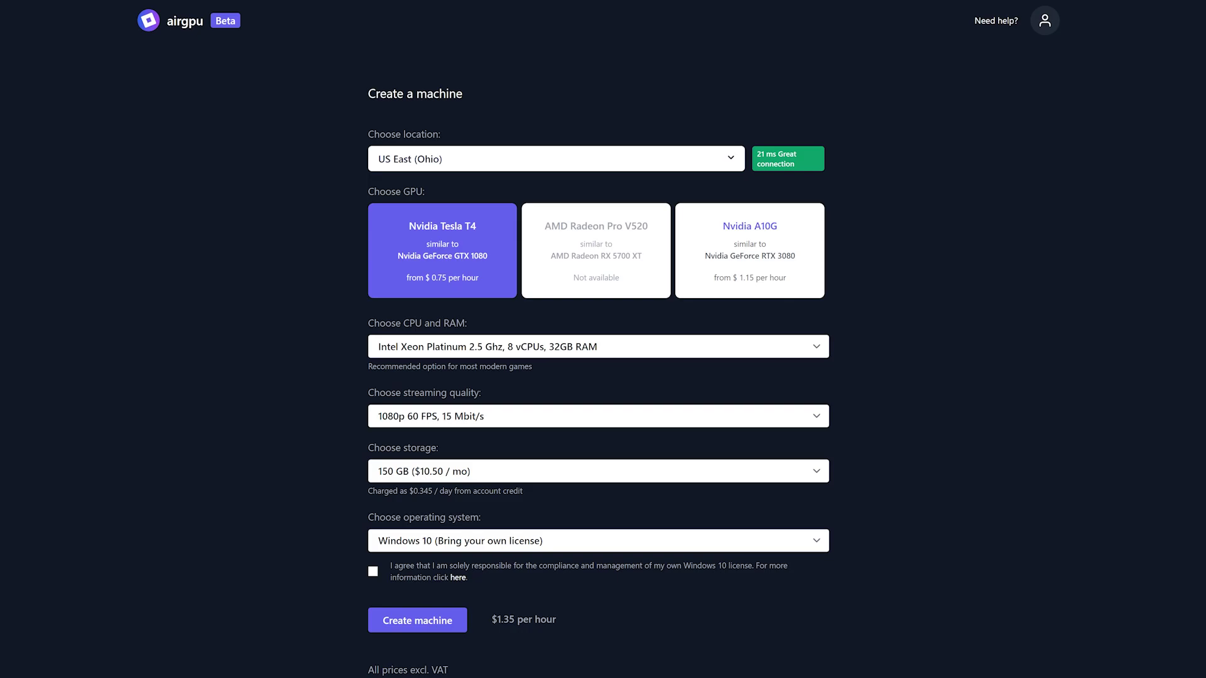
# Choose US East (Ohio), the Nvidia A10G GPU and AMD EPYC 16 vCPUs with 64GB RAM
pyautogui.click(724, 159)
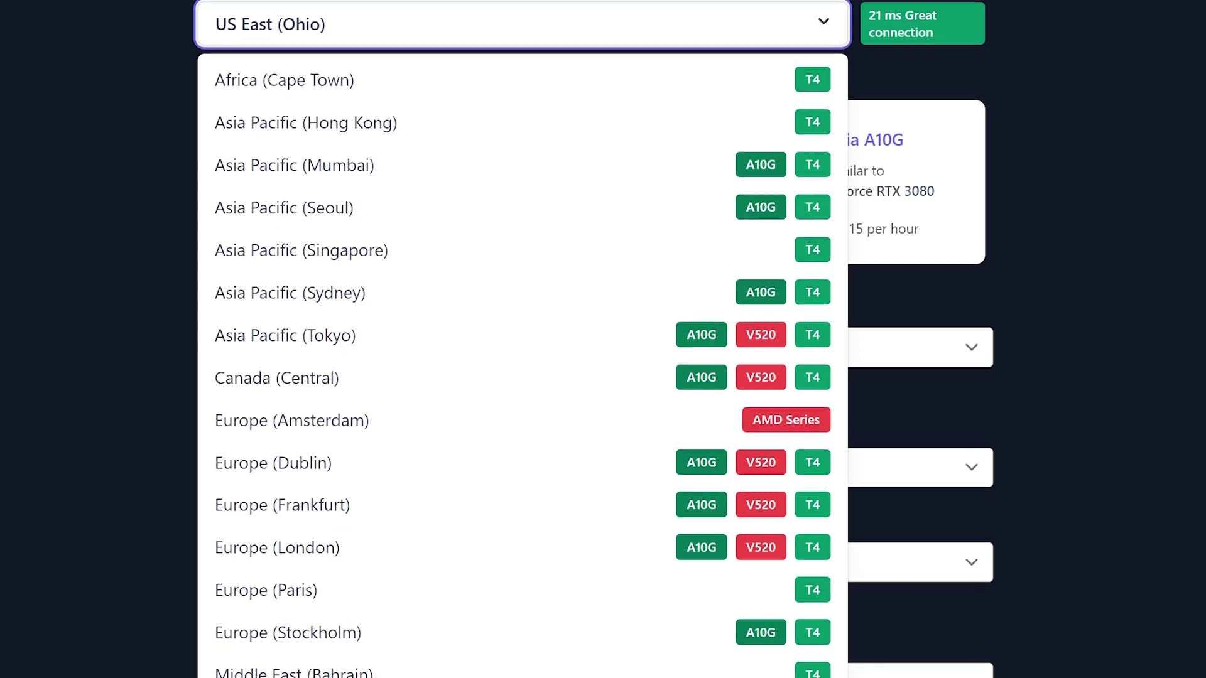
pyautogui.click(939, 100)
pyautogui.click(902, 253)
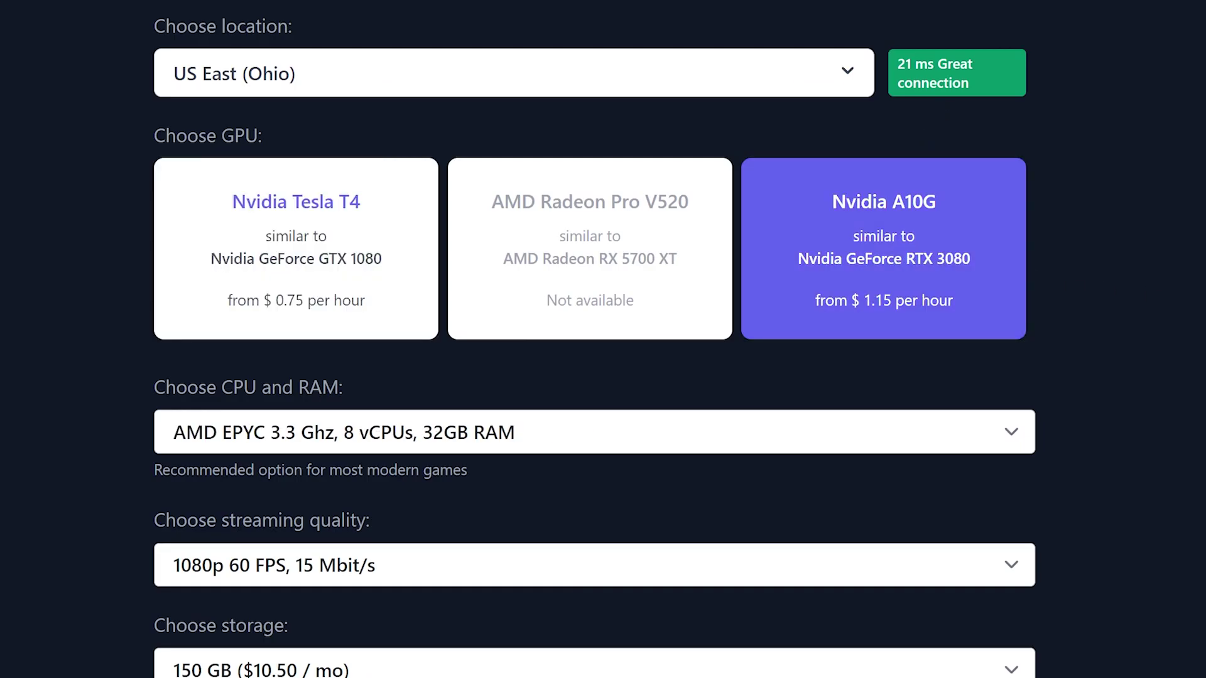
pyautogui.click(1012, 435)
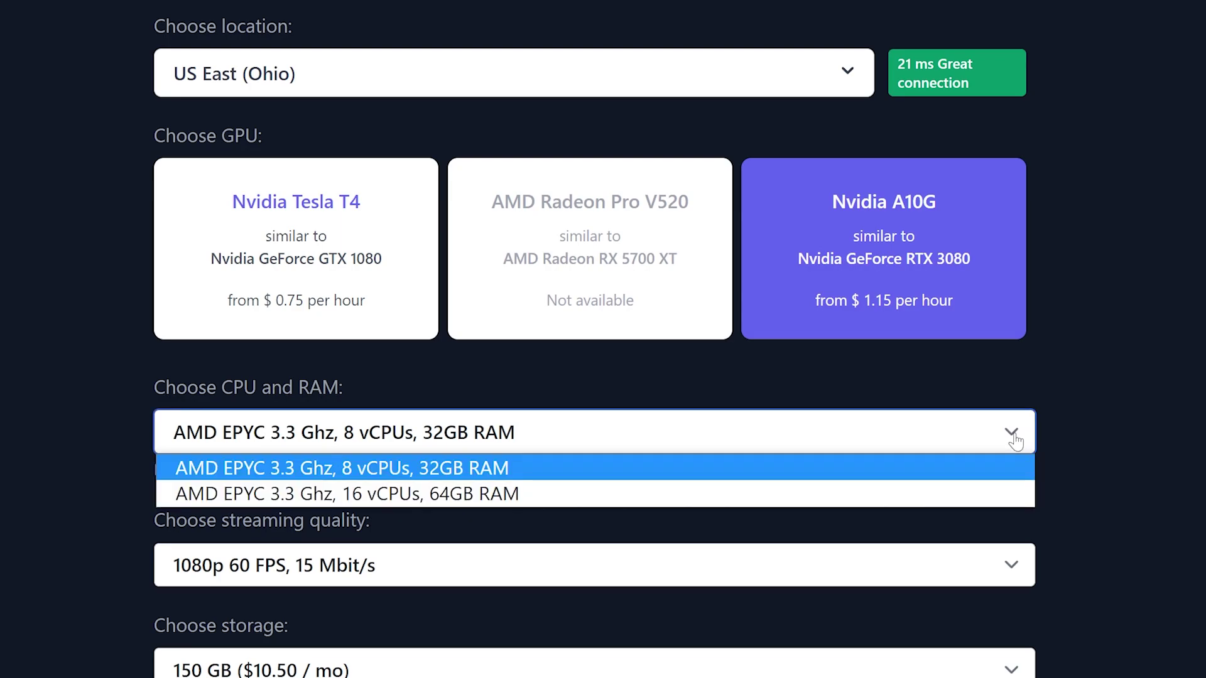
pyautogui.click(999, 494)
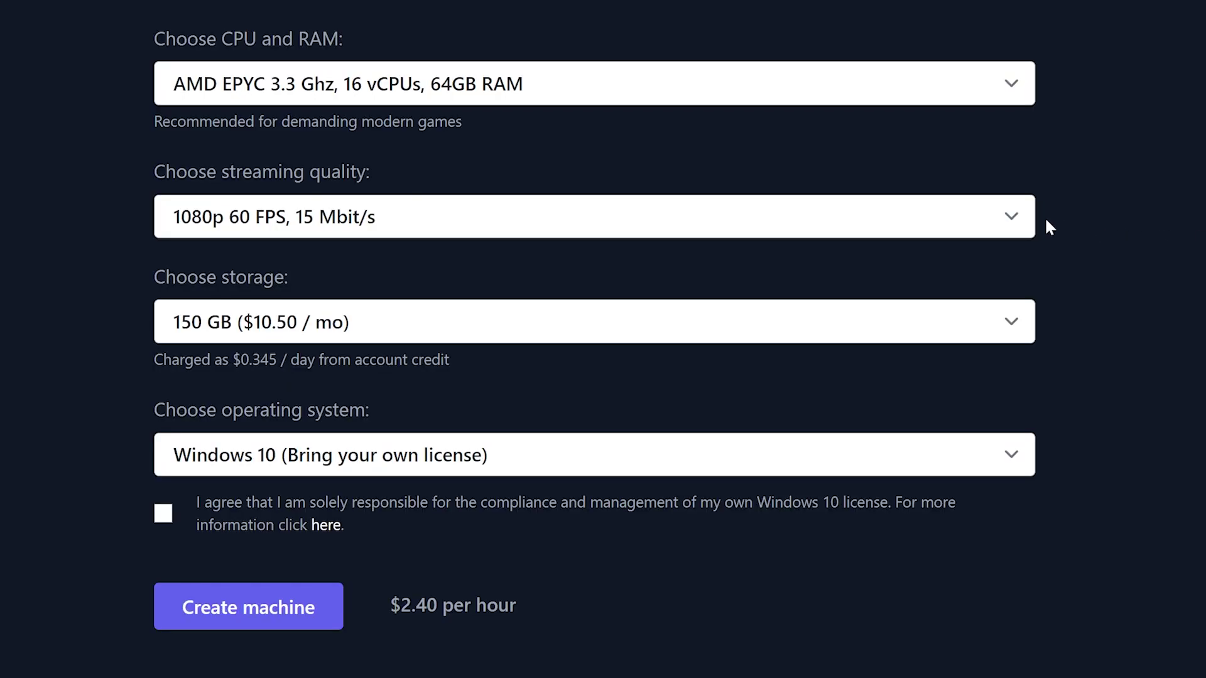
# Set 4K 60 FPS streaming, 250 GB storage and Windows Server 2022, then create the machine
pyautogui.click(983, 223)
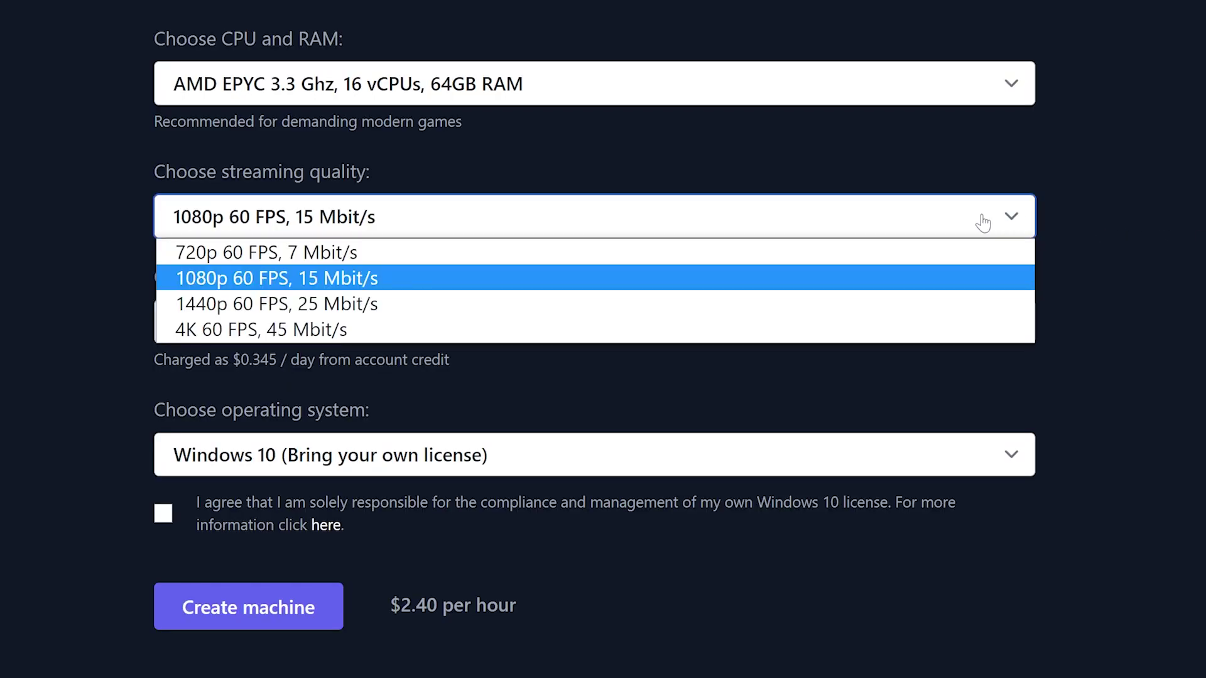
pyautogui.click(971, 332)
pyautogui.click(1012, 325)
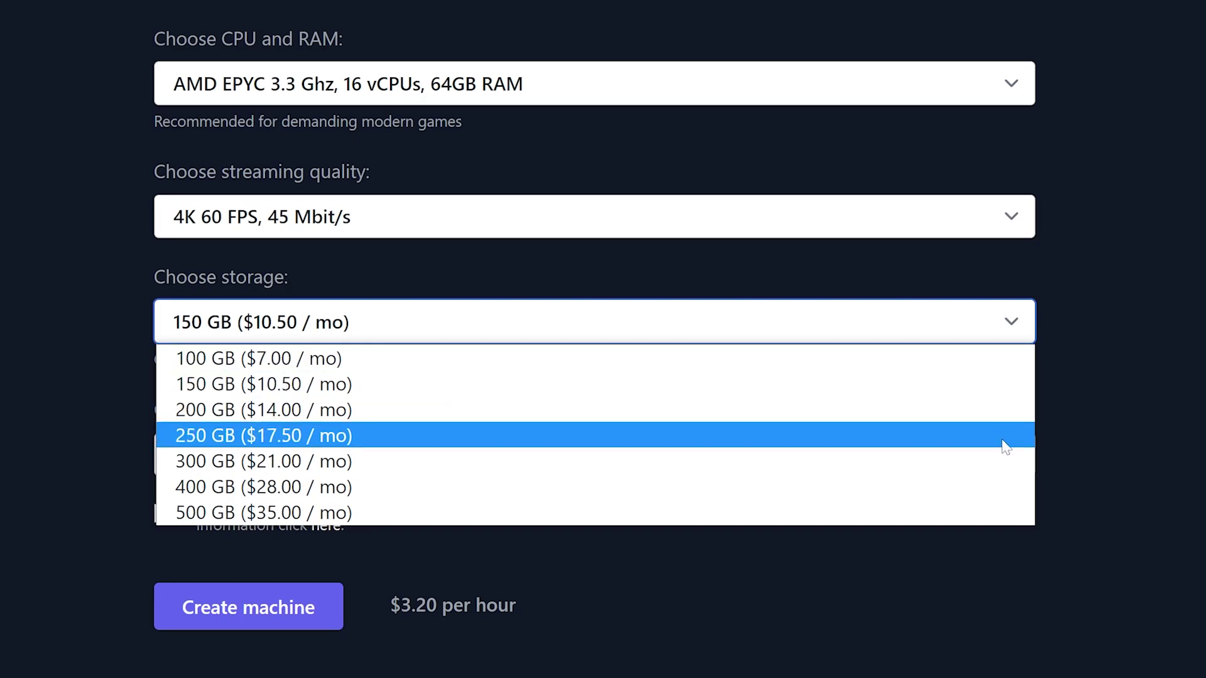
pyautogui.click(1004, 441)
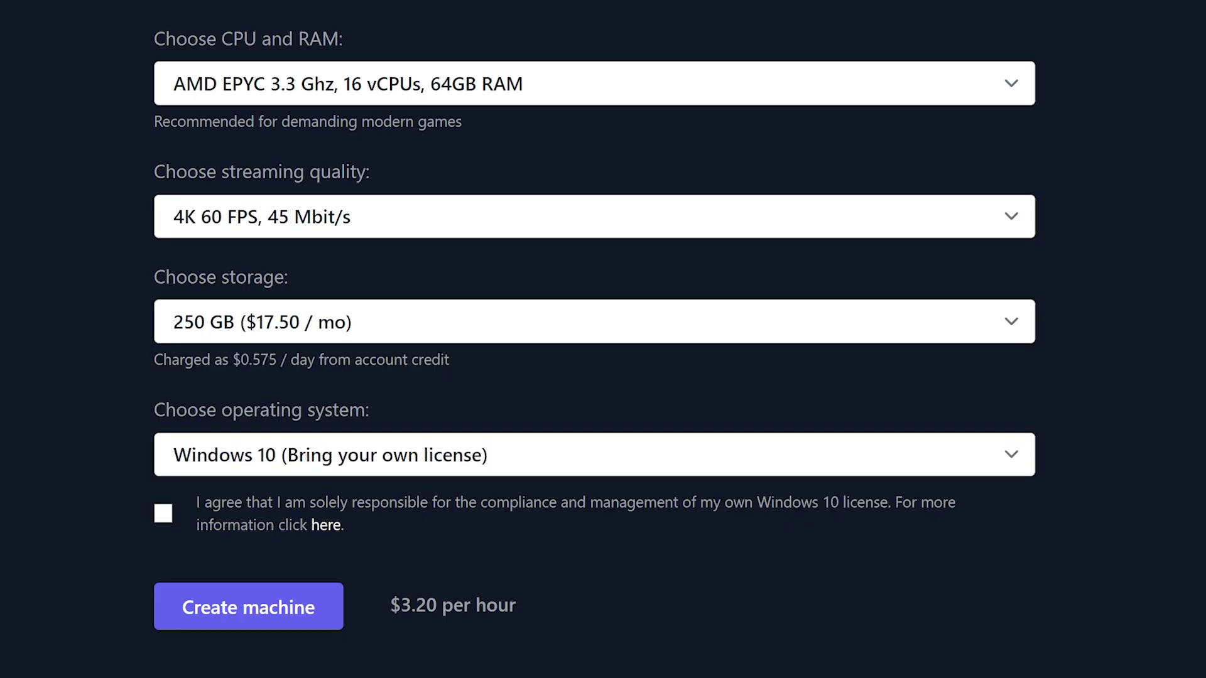
pyautogui.click(1026, 461)
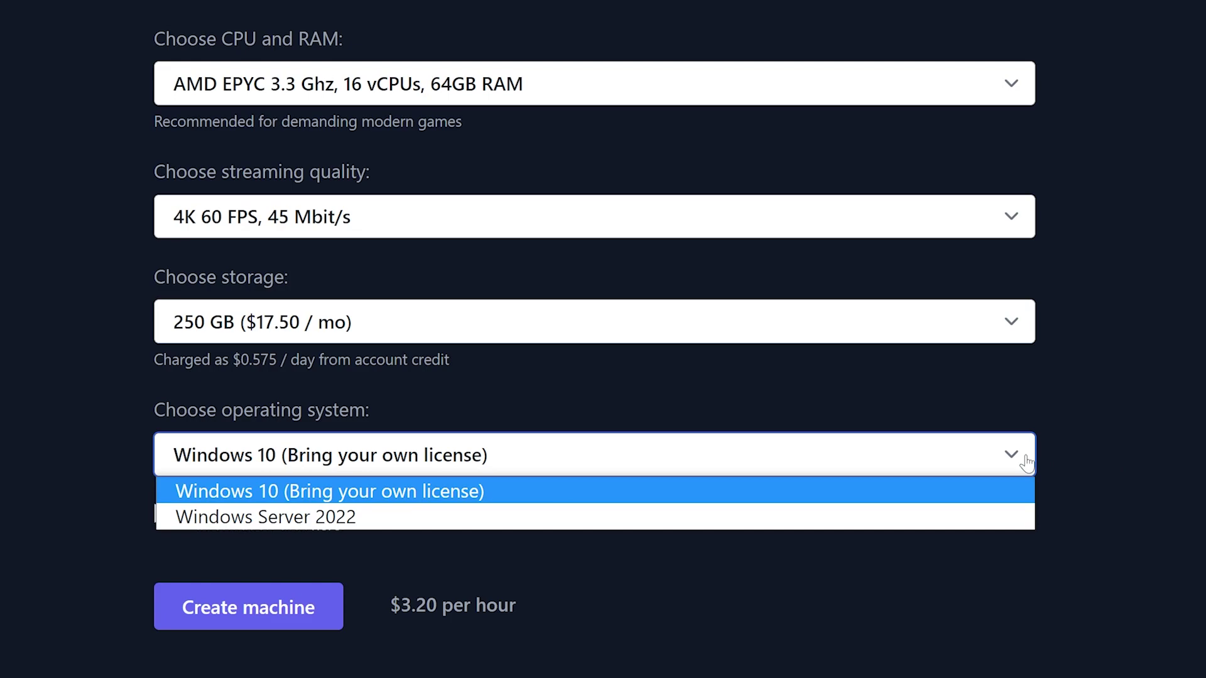
pyautogui.click(957, 527)
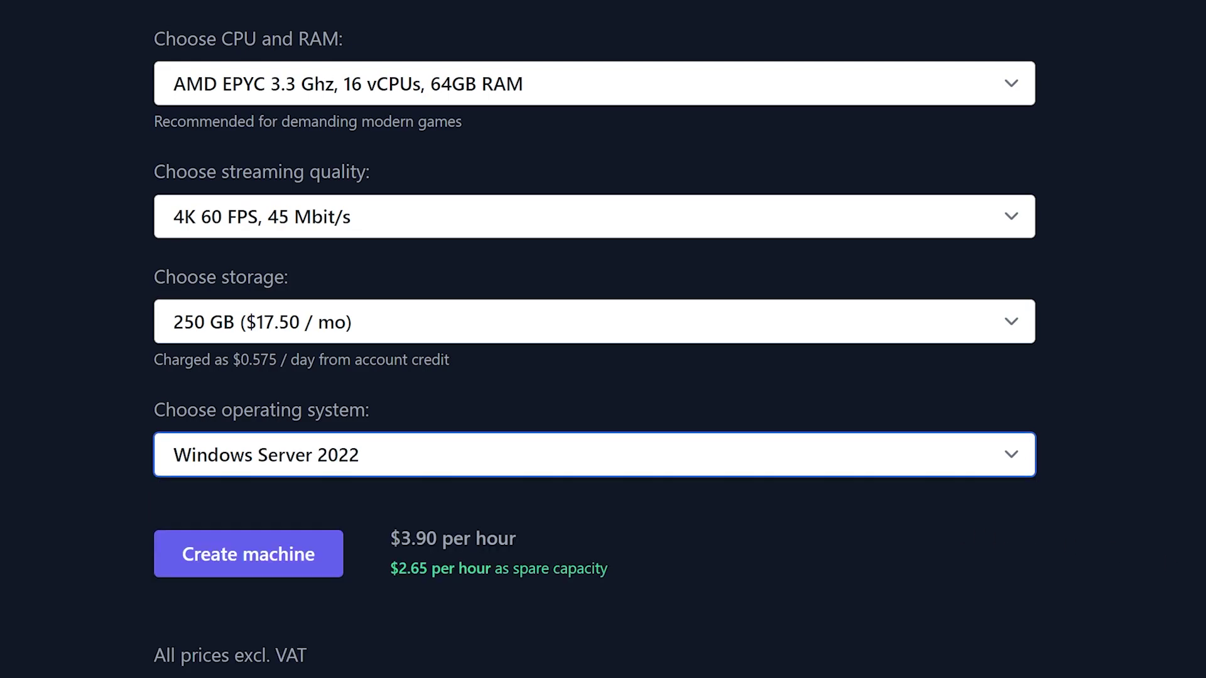
pyautogui.click(273, 574)
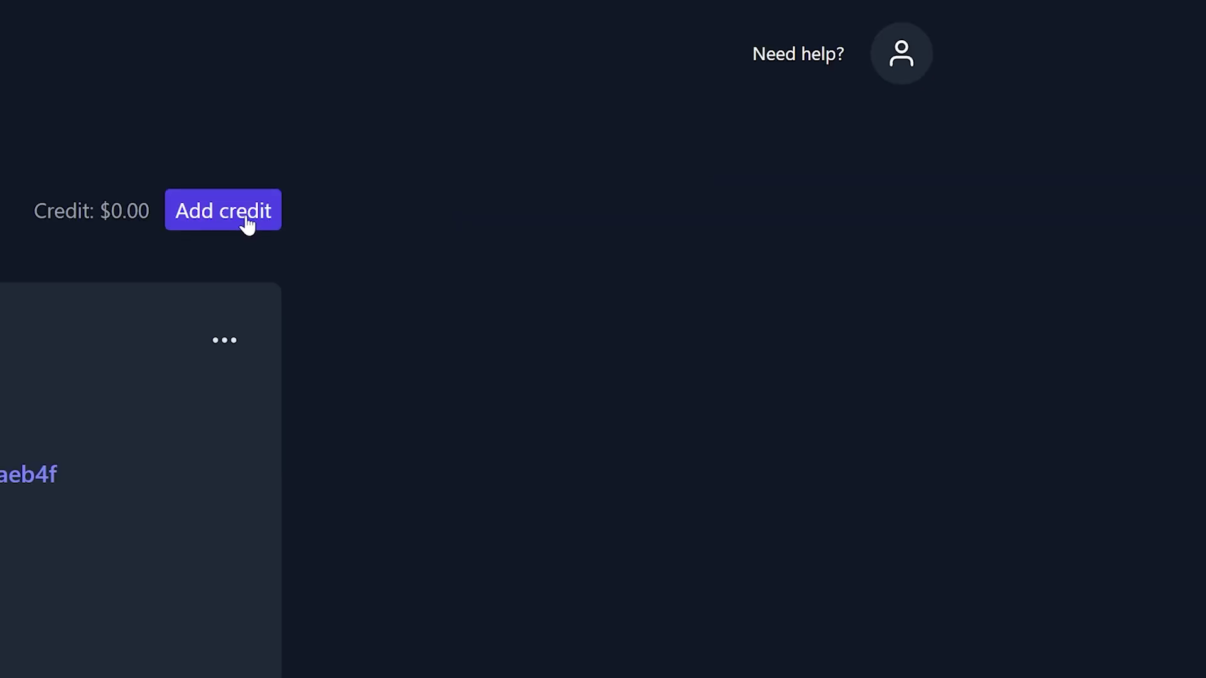
# From the Account page, purchase $10 of credit to reach the Paddle checkout
pyautogui.click(907, 58)
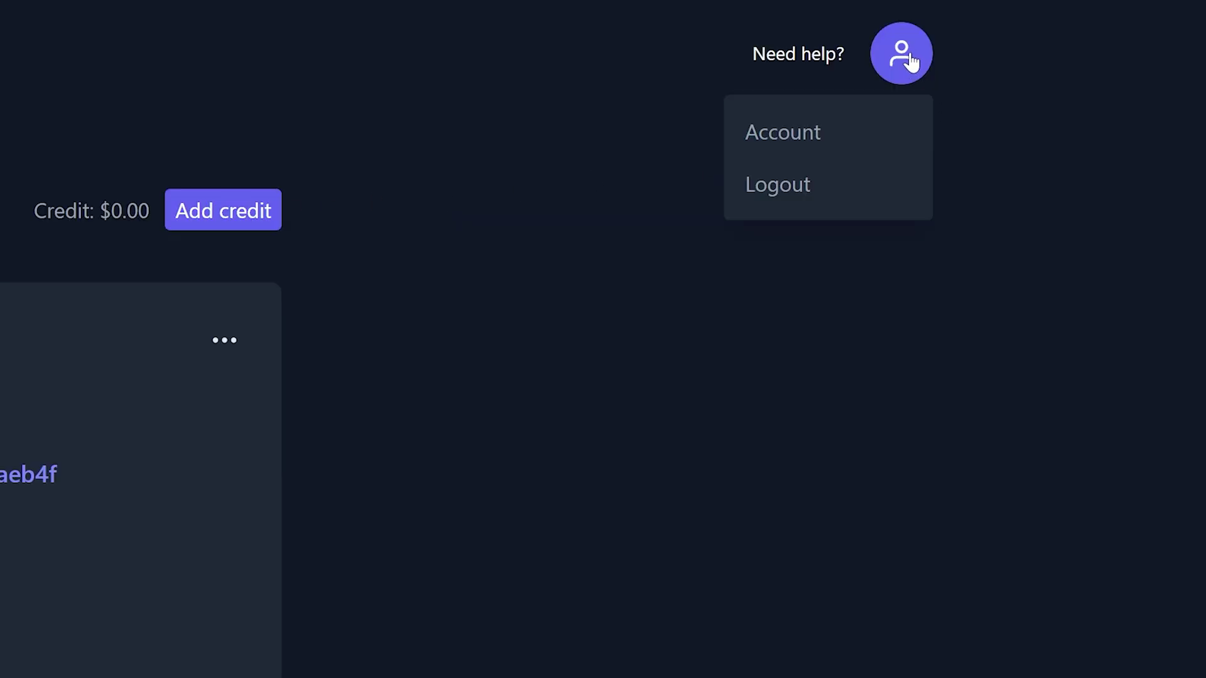
pyautogui.click(815, 153)
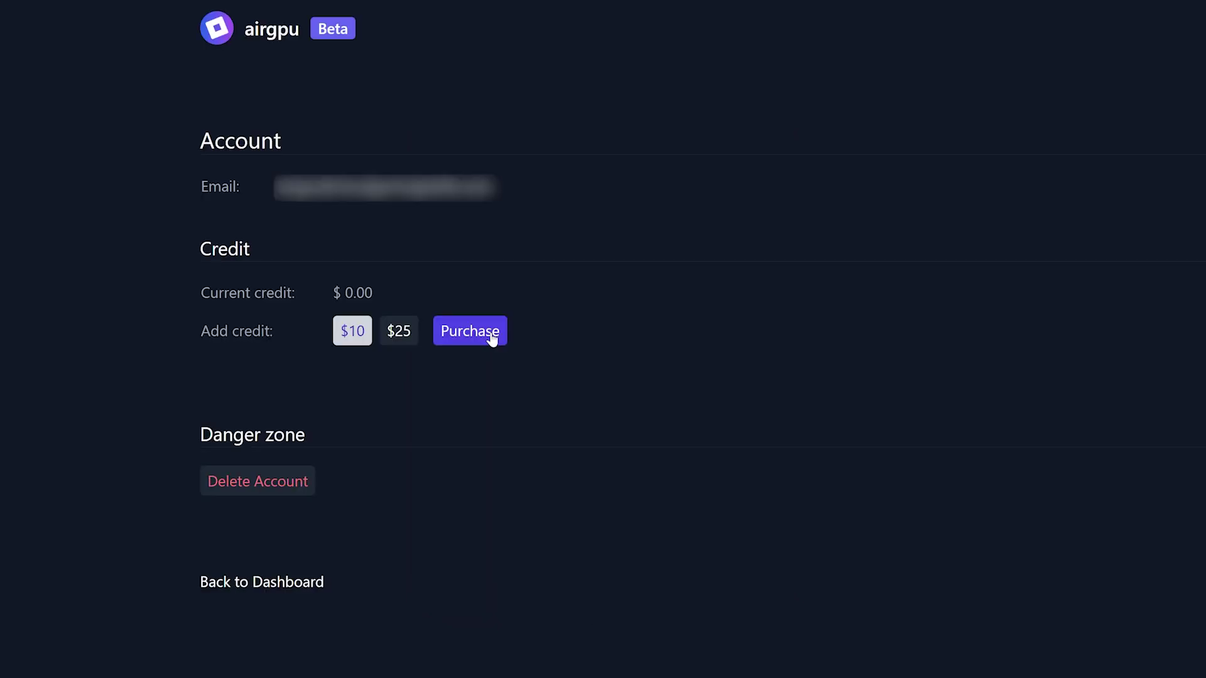
pyautogui.click(490, 339)
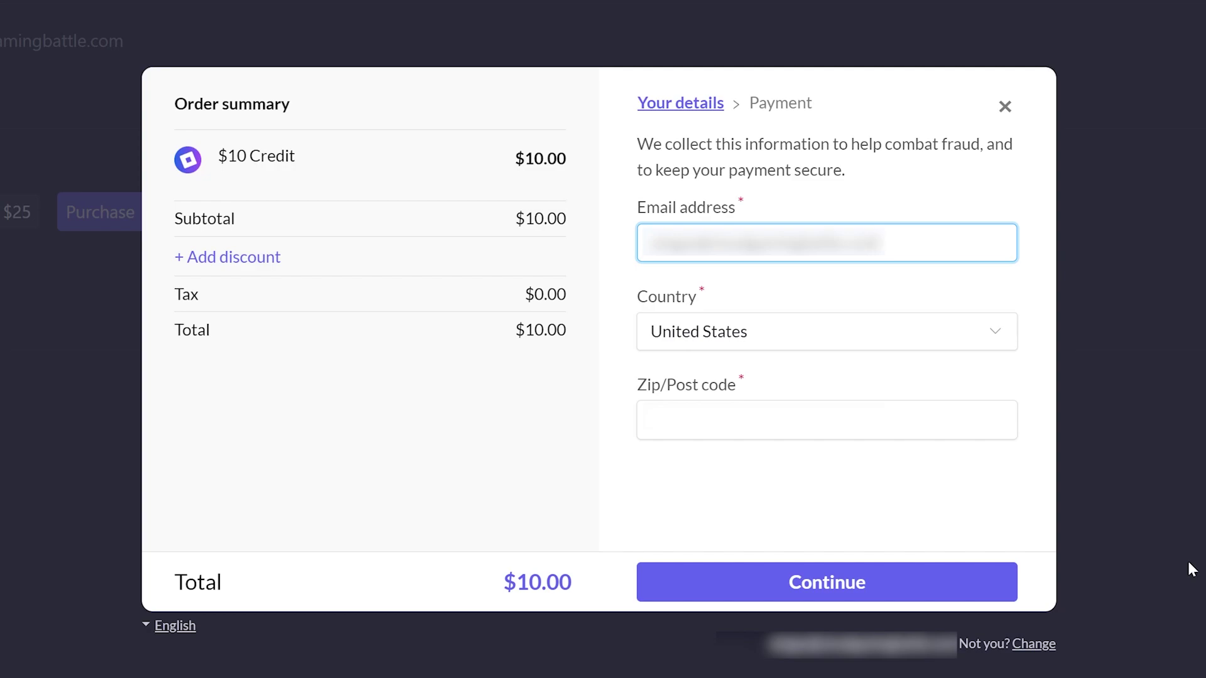
# Apply the CGBATTLE coupon for $1.00 off ($9.00 total) and continue to payment
pyautogui.click(259, 265)
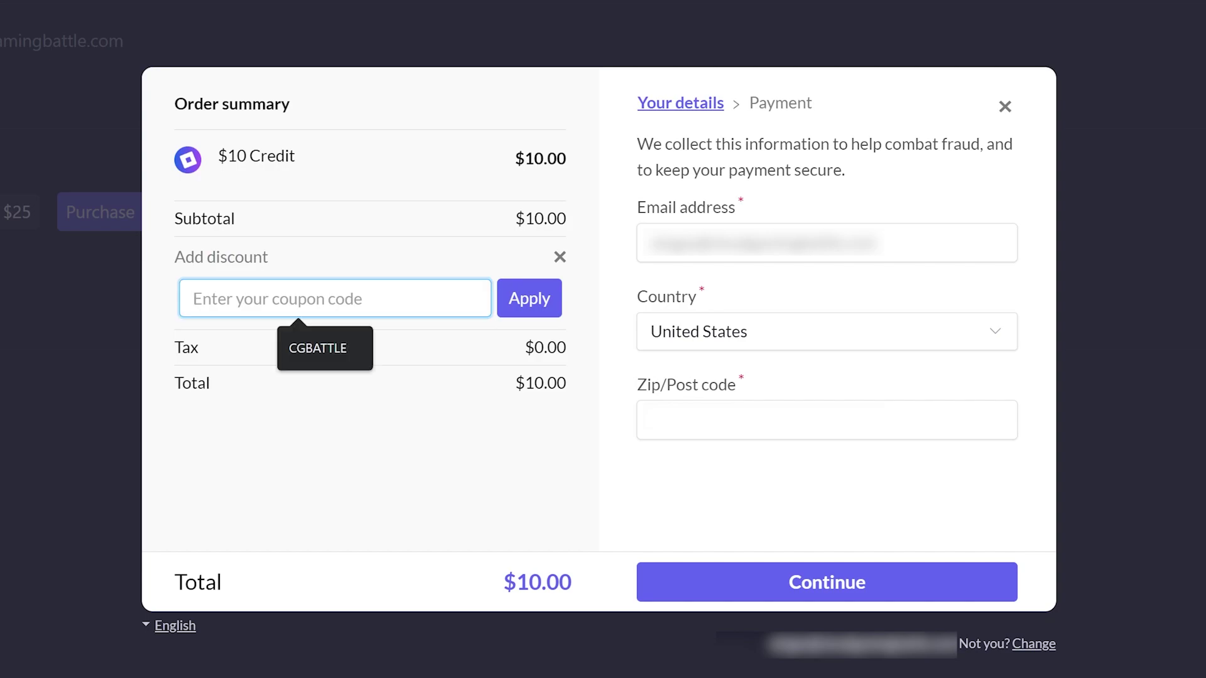
pyautogui.click(333, 350)
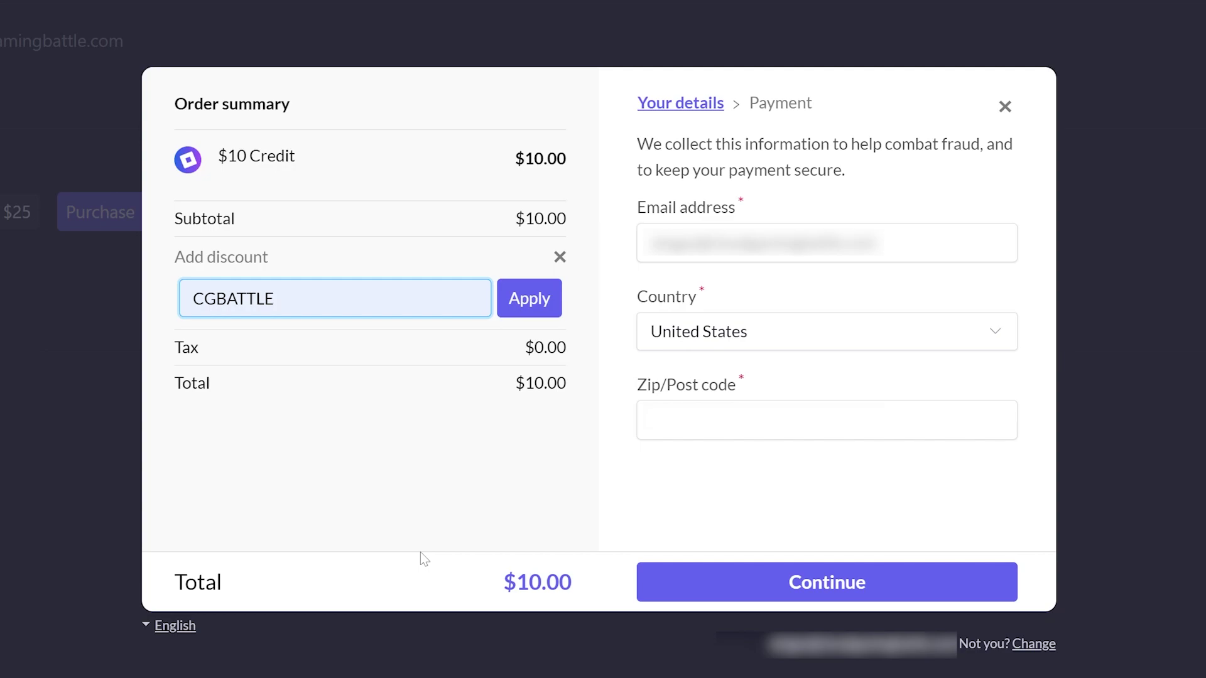
pyautogui.click(528, 299)
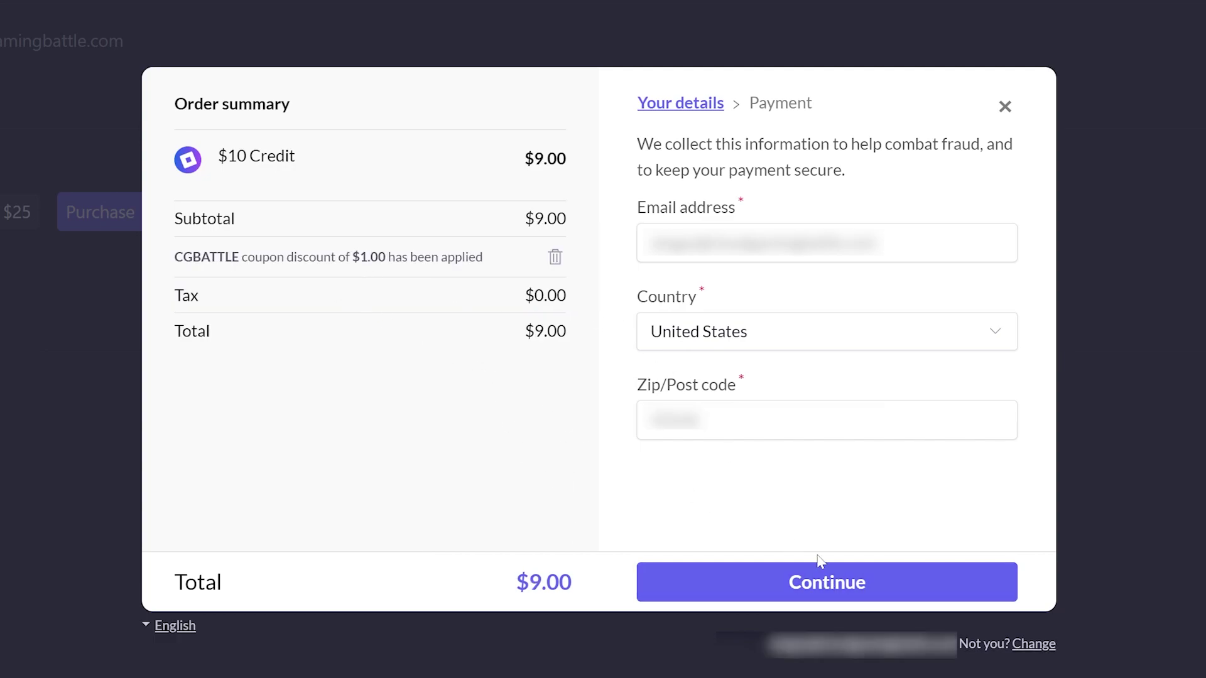
pyautogui.click(820, 584)
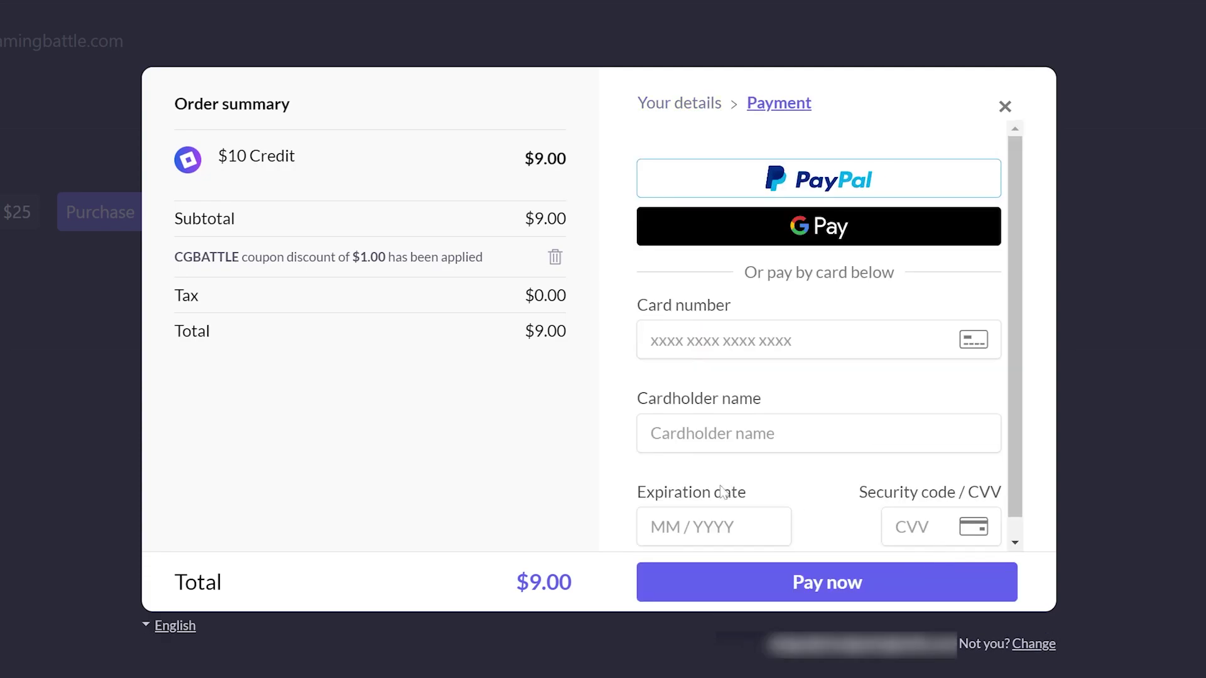
# Pay with PayPal so the account shows $10.00 credit
pyautogui.click(818, 181)
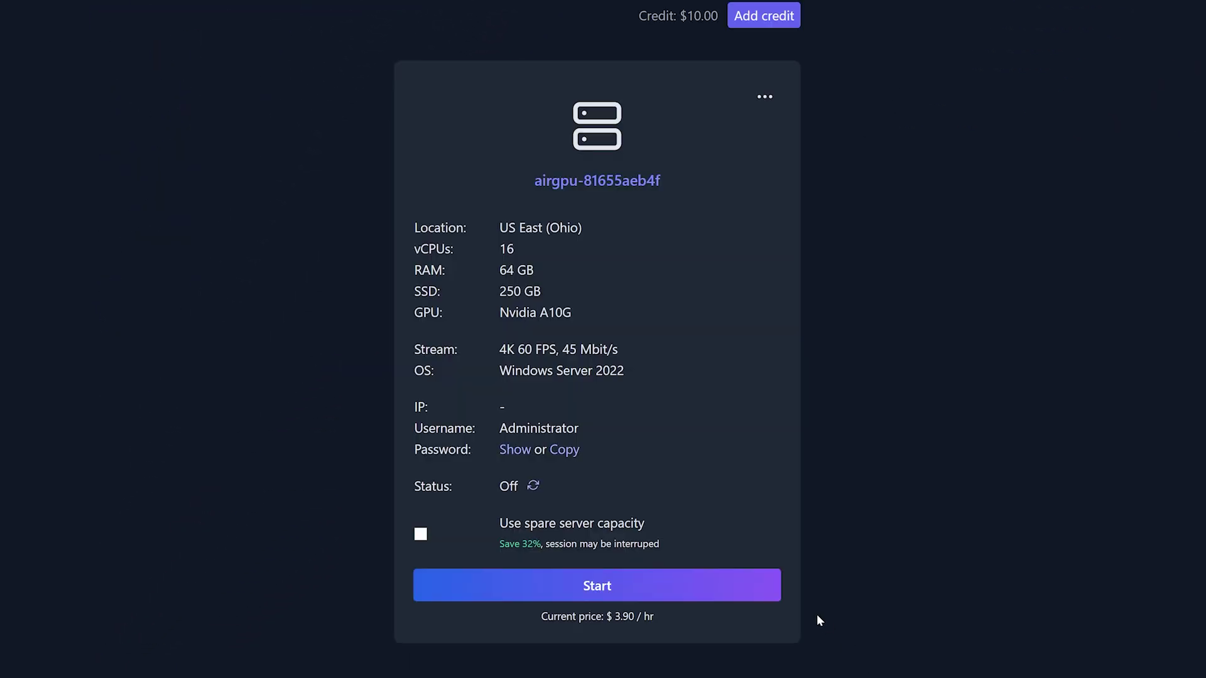
# Start the cloud machine and wait until it is running
pyautogui.click(686, 585)
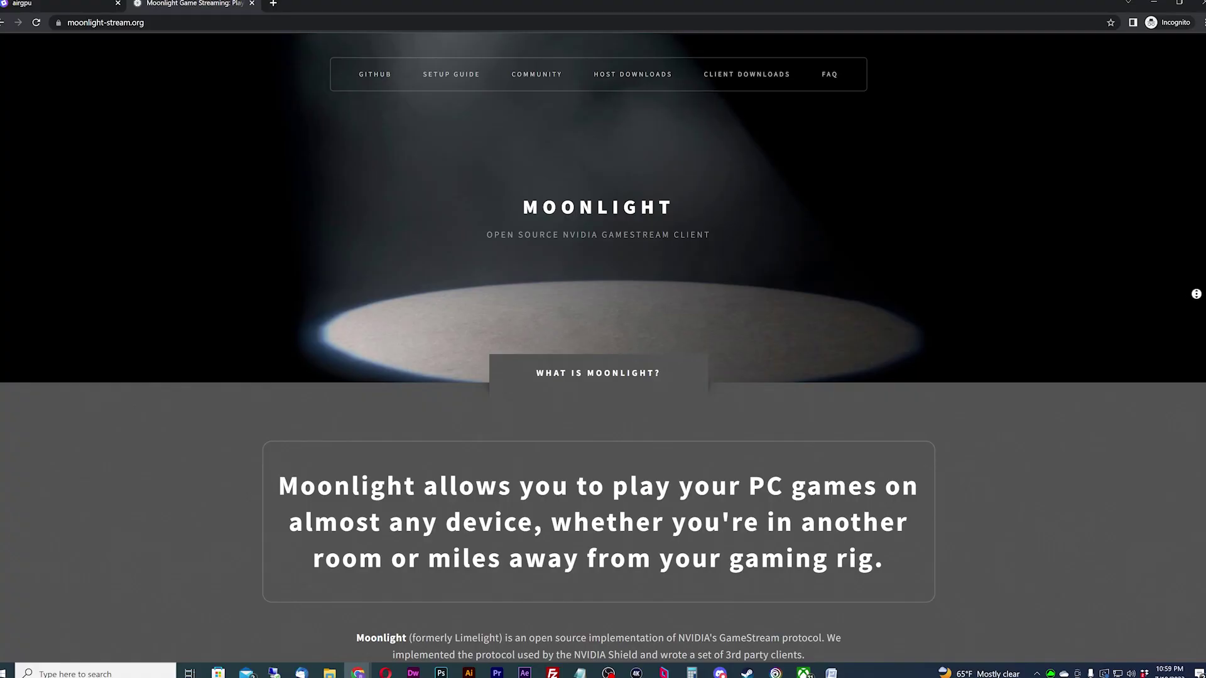
pyautogui.scroll(-2, 603, 349)
pyautogui.scroll(-3, 603, 348)
pyautogui.scroll(-2, 603, 348)
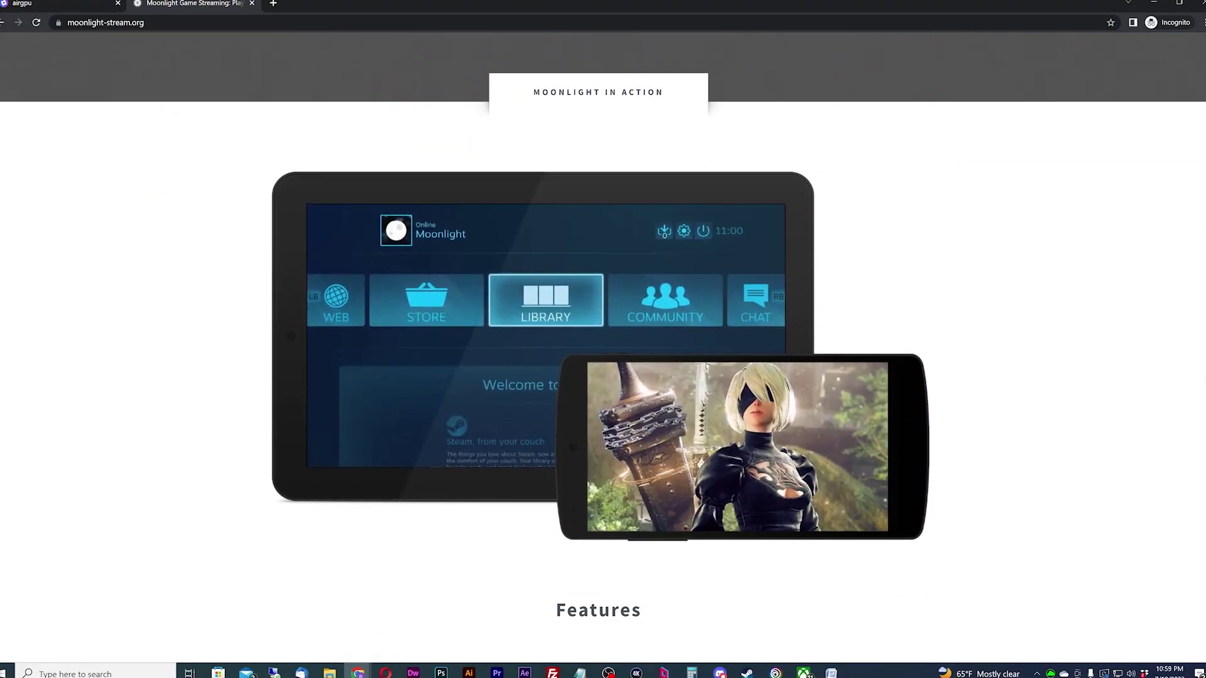
pyautogui.scroll(-2, 1202, 303)
pyautogui.scroll(-4, 1202, 320)
pyautogui.scroll(-4, 1202, 359)
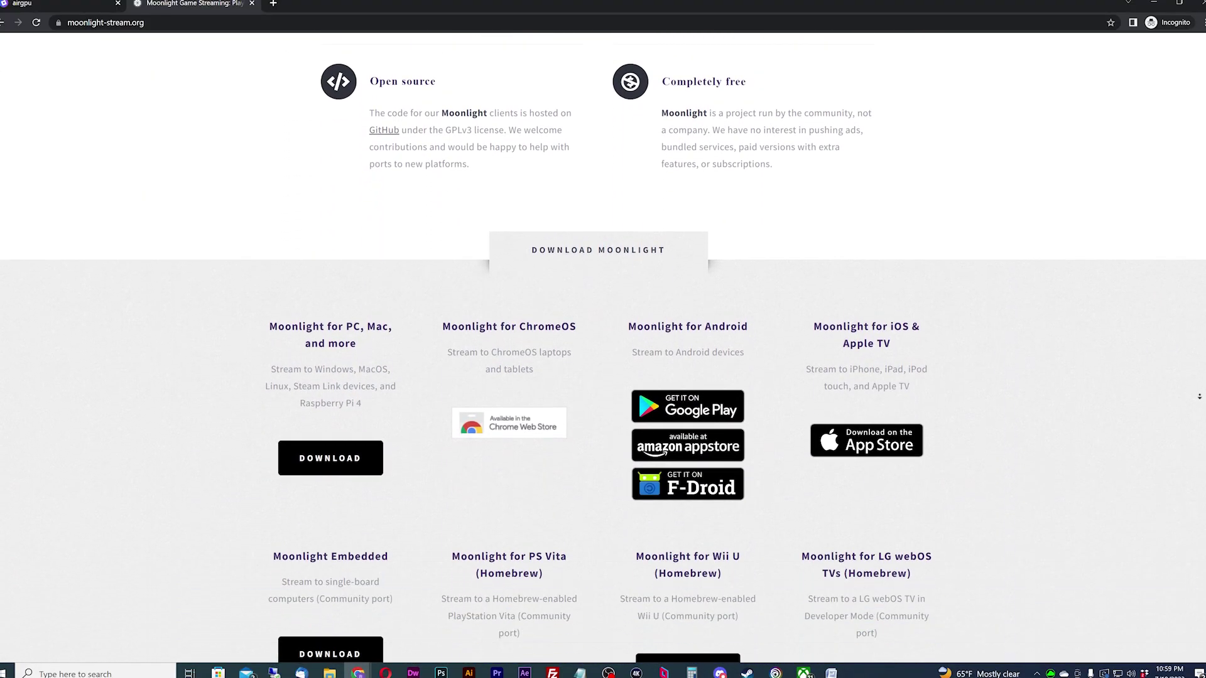
pyautogui.scroll(-1, 1201, 399)
pyautogui.scroll(-2, 1202, 399)
pyautogui.scroll(-1, 1202, 399)
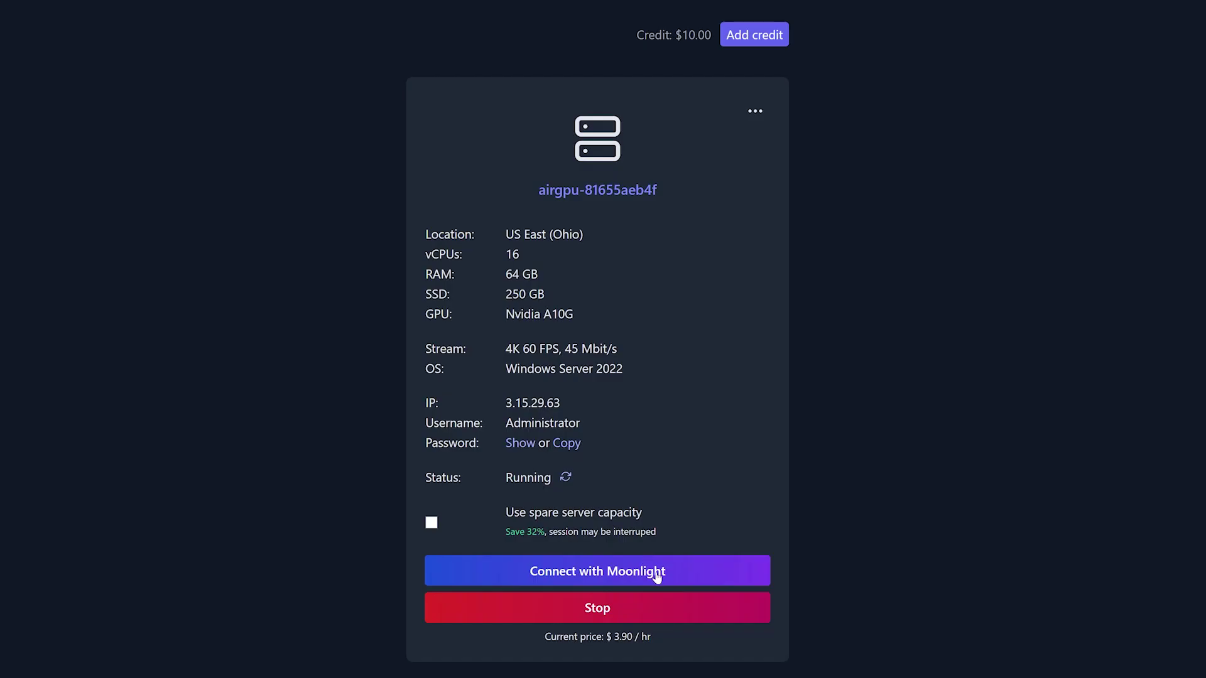
# Show the Connect with Moonlight instructions and copy the machine's address
pyautogui.click(658, 575)
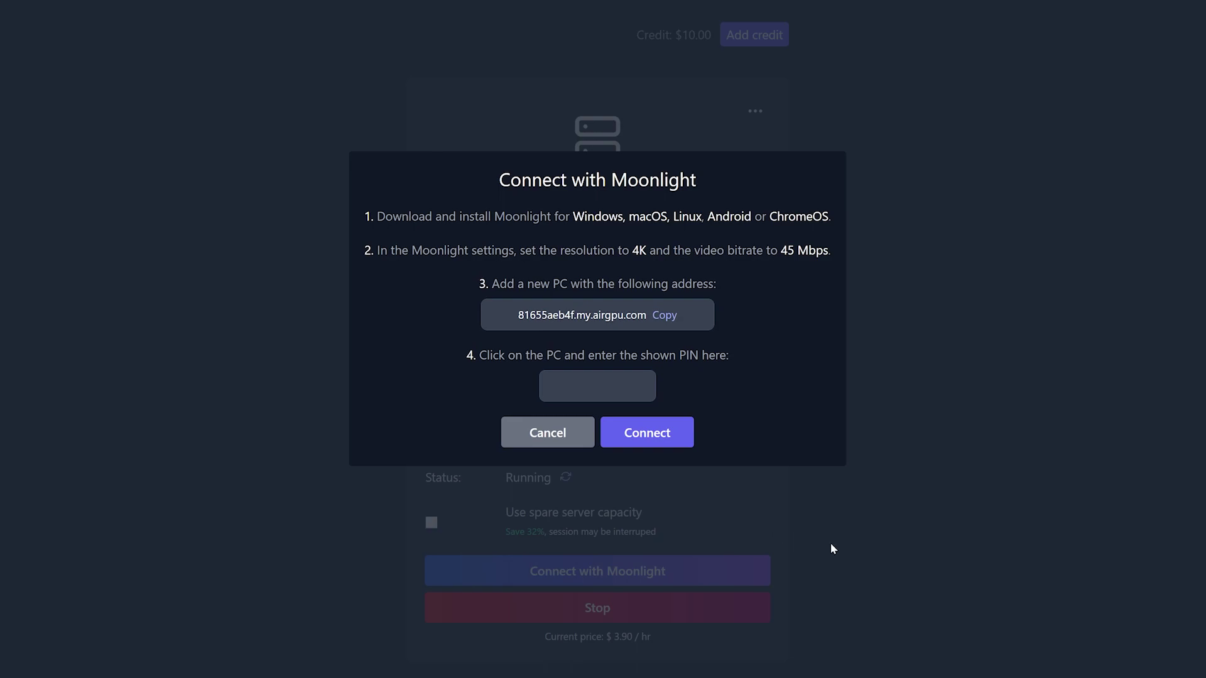
pyautogui.click(668, 319)
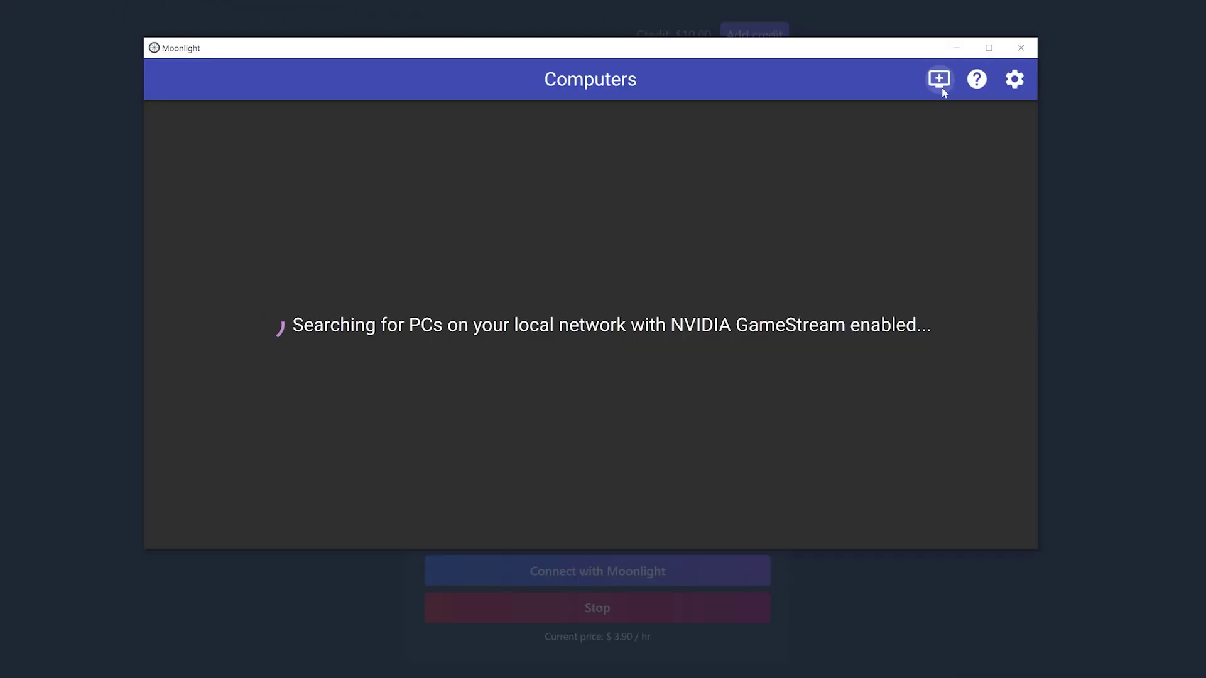
# Add the cloud PC in Moonlight by its pasted address and begin pairing with AIRGPU
pyautogui.click(943, 90)
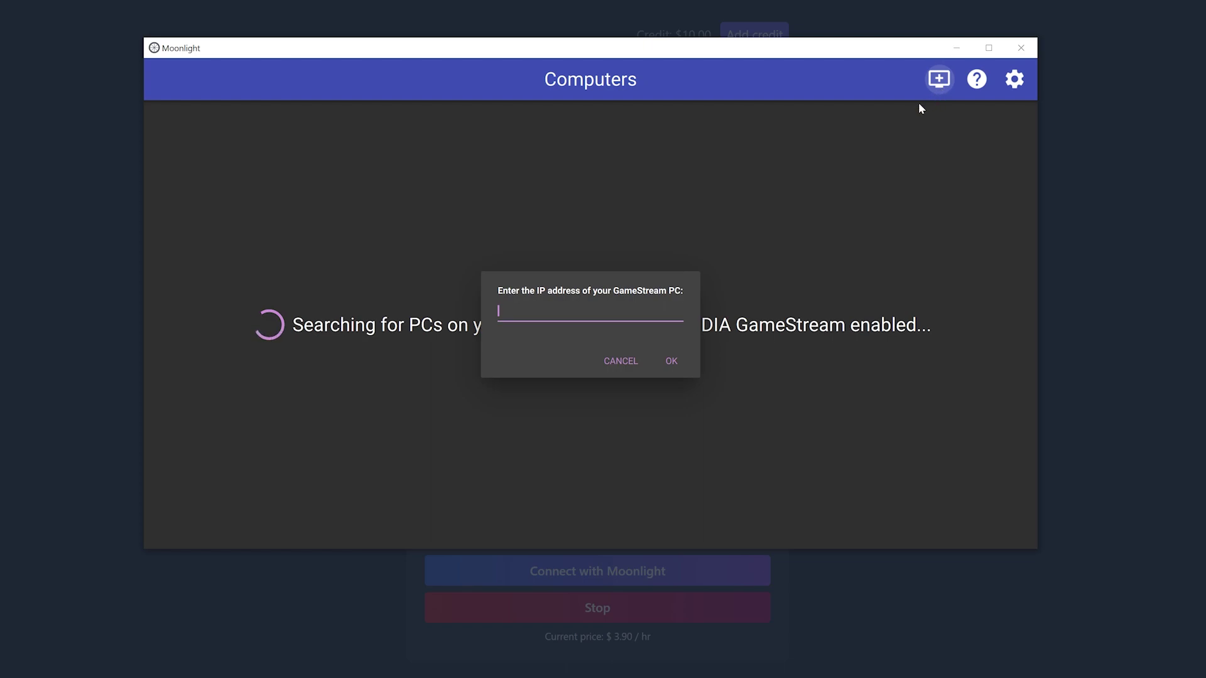
pyautogui.hotkey('ctrl', 'v')
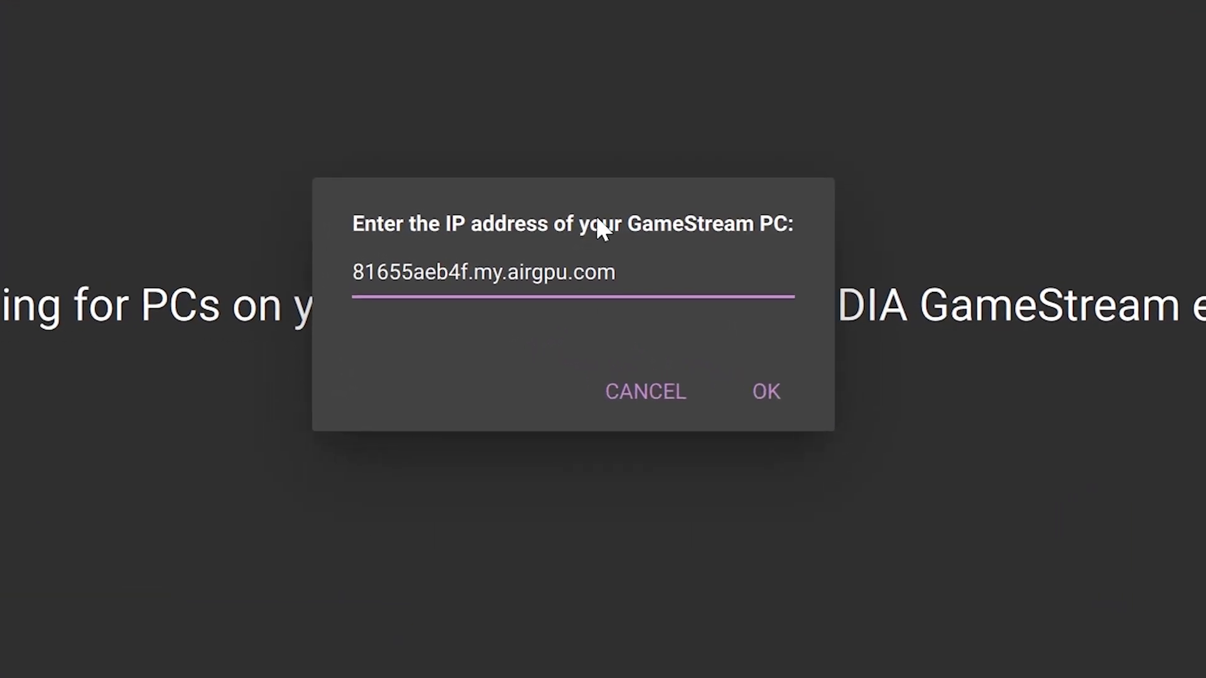
pyautogui.click(782, 399)
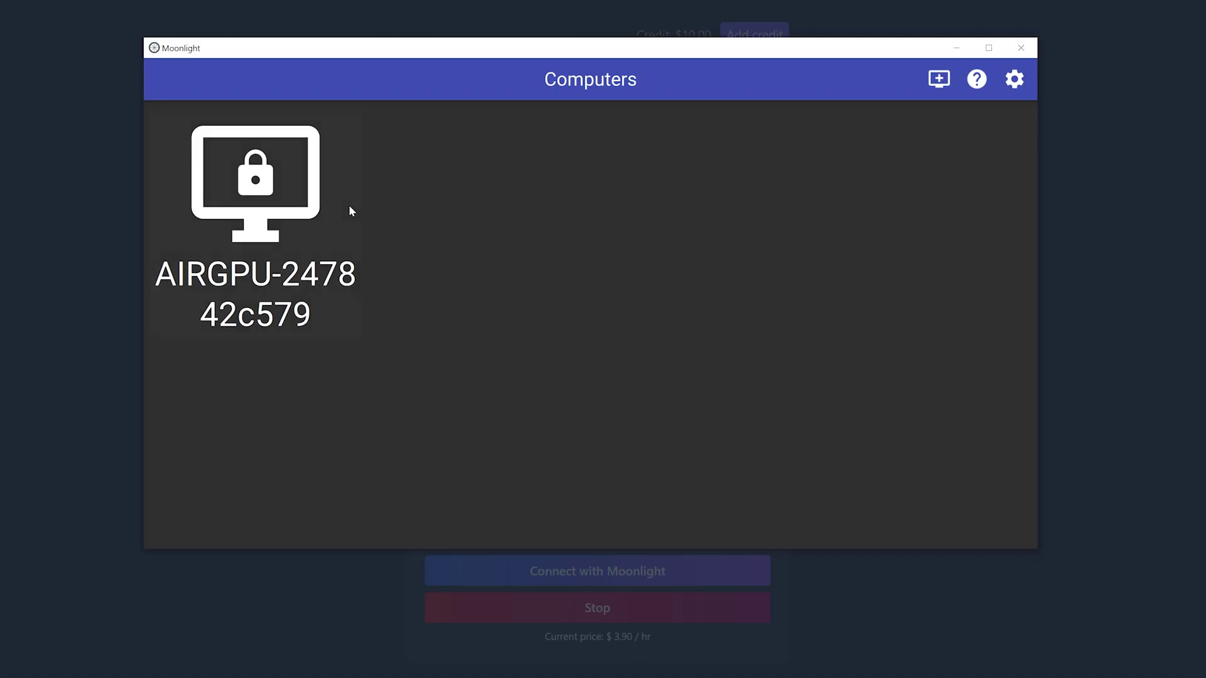
pyautogui.click(258, 250)
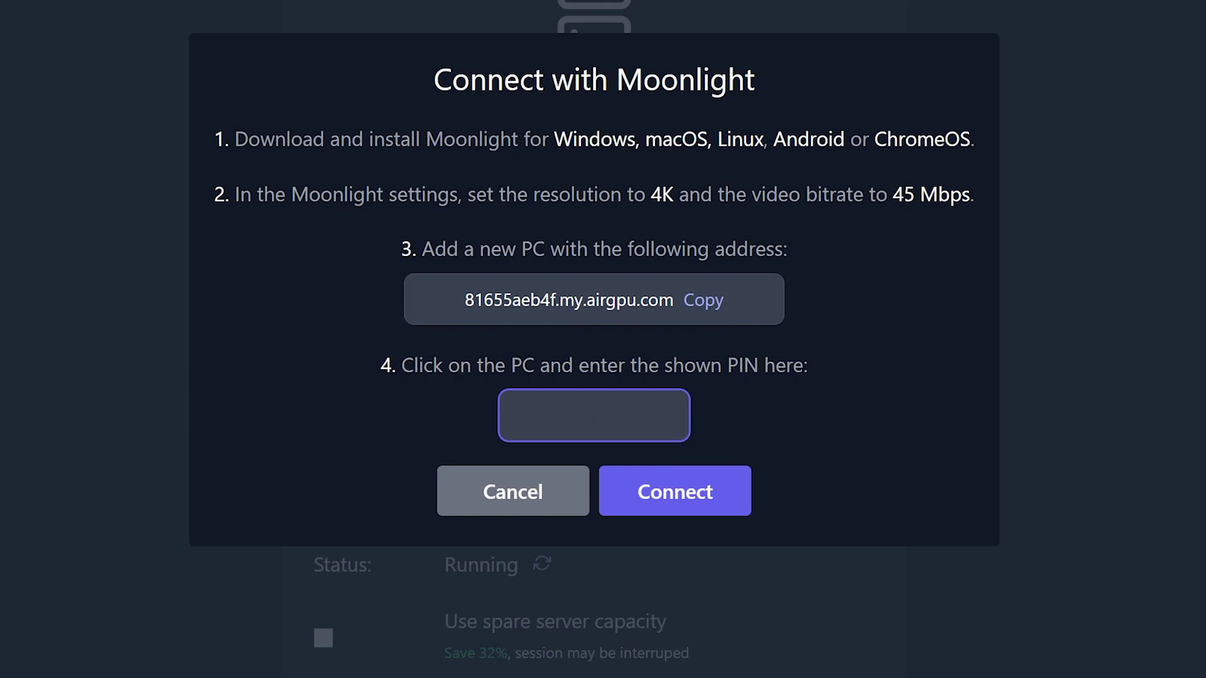
pyautogui.write('500')
pyautogui.write('3')
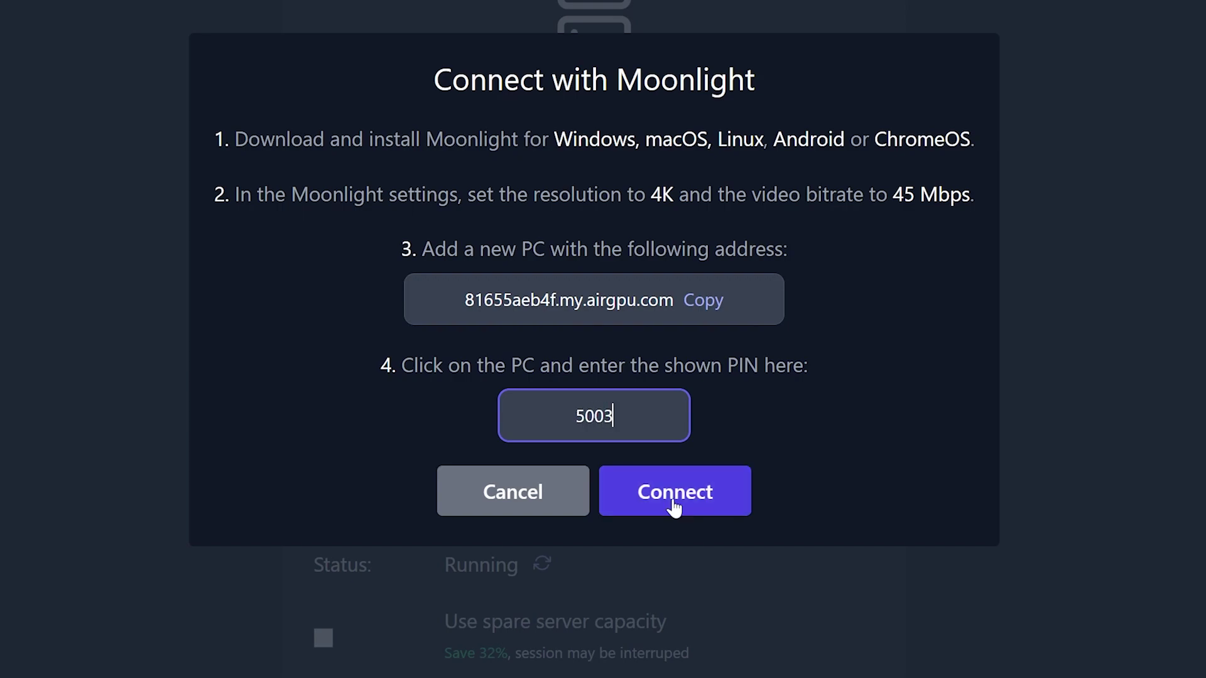
# Submit pairing PIN 5003 so AIRGPU becomes paired in Moonlight
pyautogui.click(674, 508)
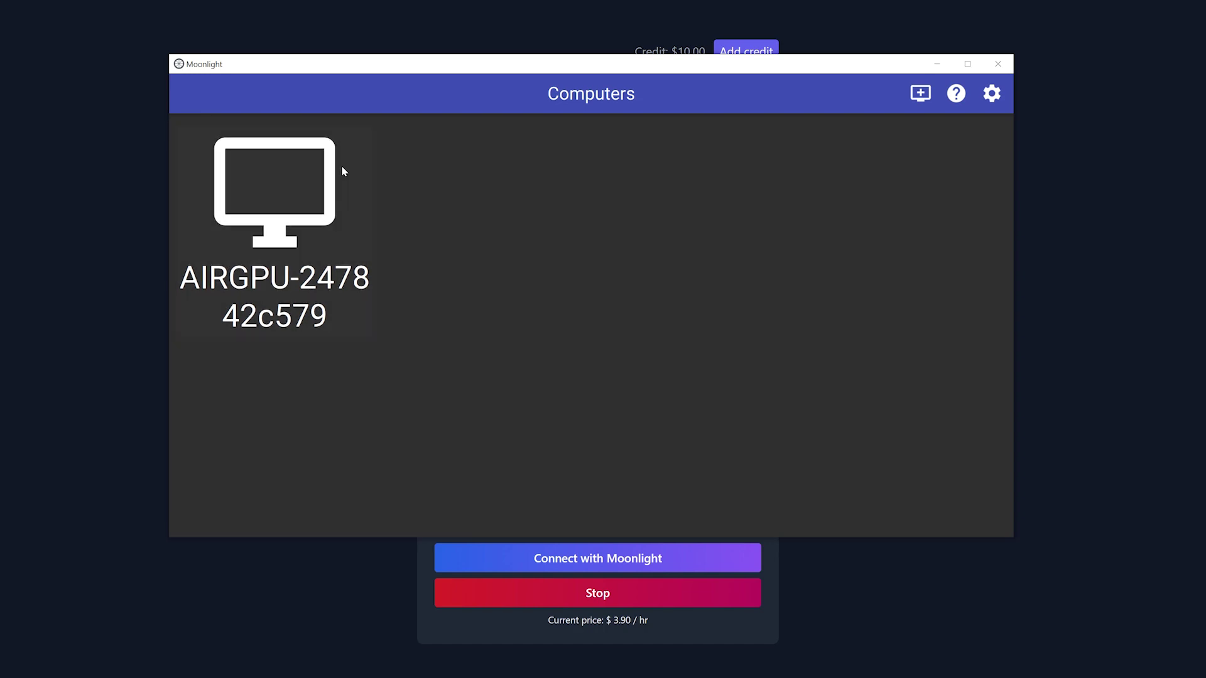
# Keep 4K resolution at 60 FPS and raise the video bitrate to 45.5 Mbps in Moonlight's settings
pyautogui.click(991, 93)
pyautogui.click(372, 189)
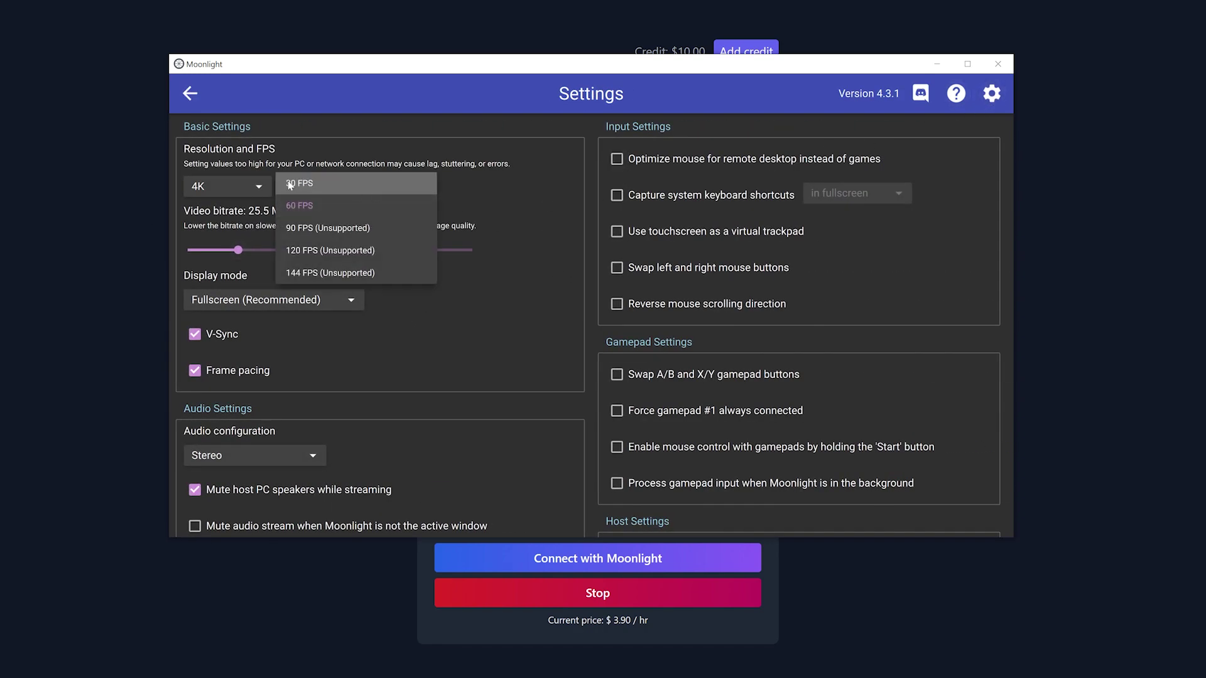
pyautogui.click(231, 185)
pyautogui.click(235, 250)
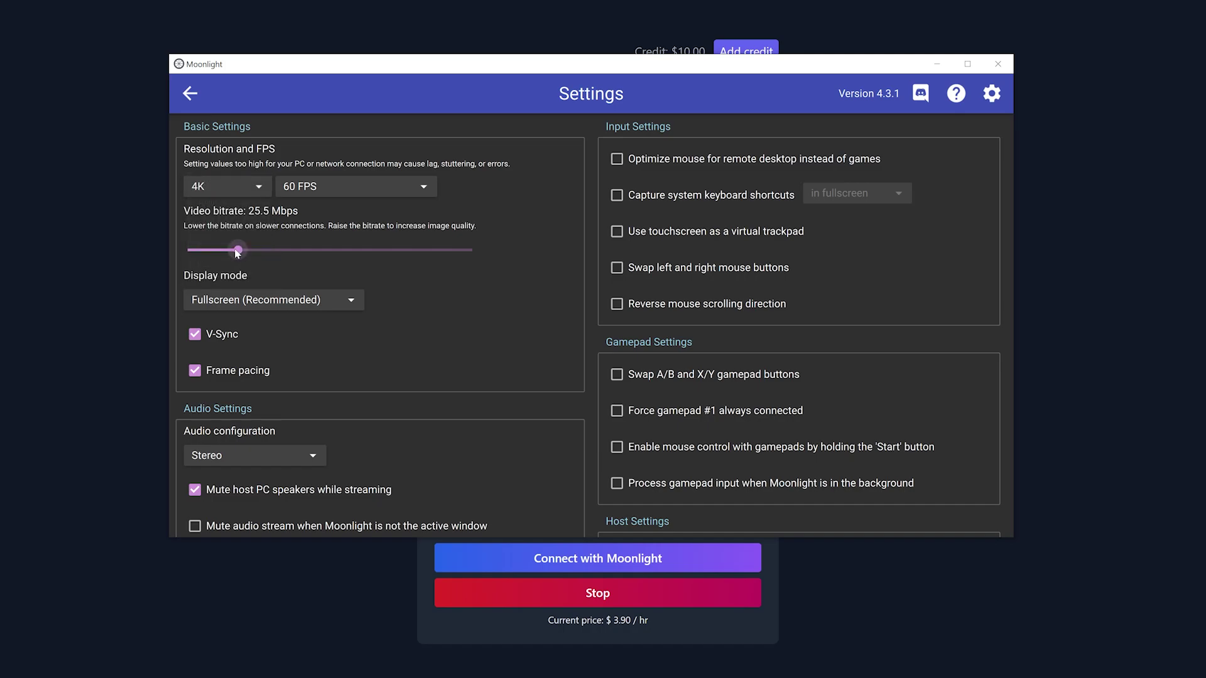
pyautogui.moveTo(237, 252); pyautogui.dragTo(276, 256)
pyautogui.press('Escape')
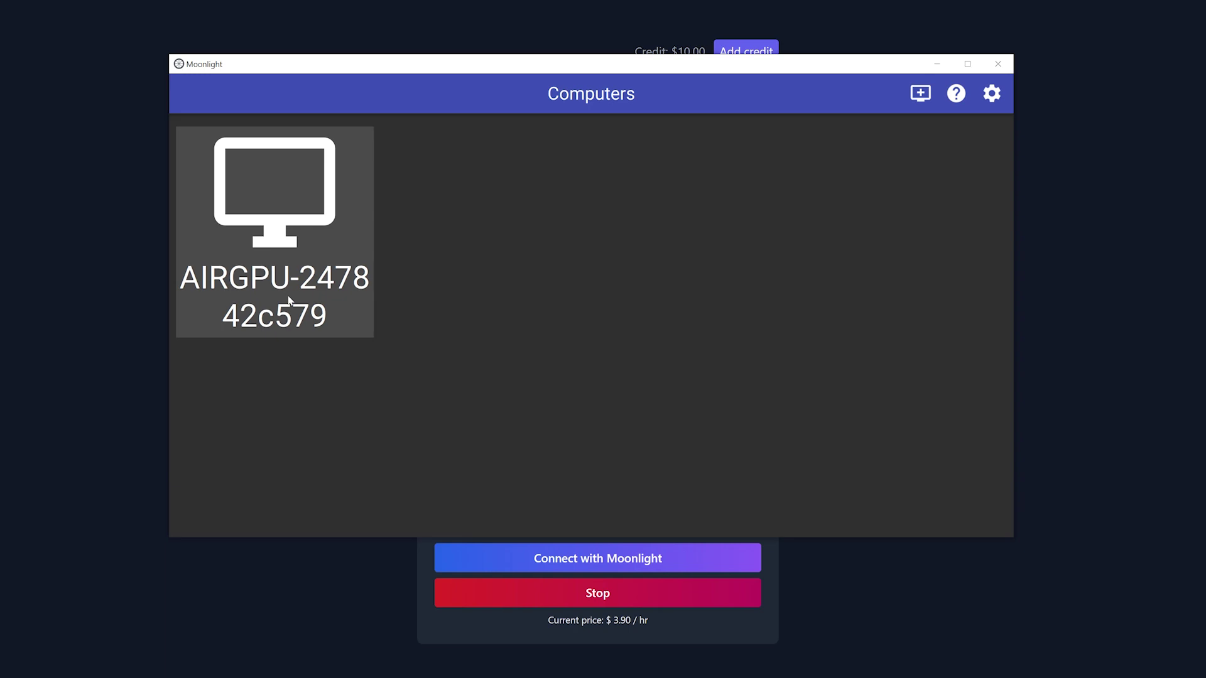
# Stream the AIRGPU host's Desktop and launch Steam on the remote desktop, reaching its sign-in window
pyautogui.click(289, 301)
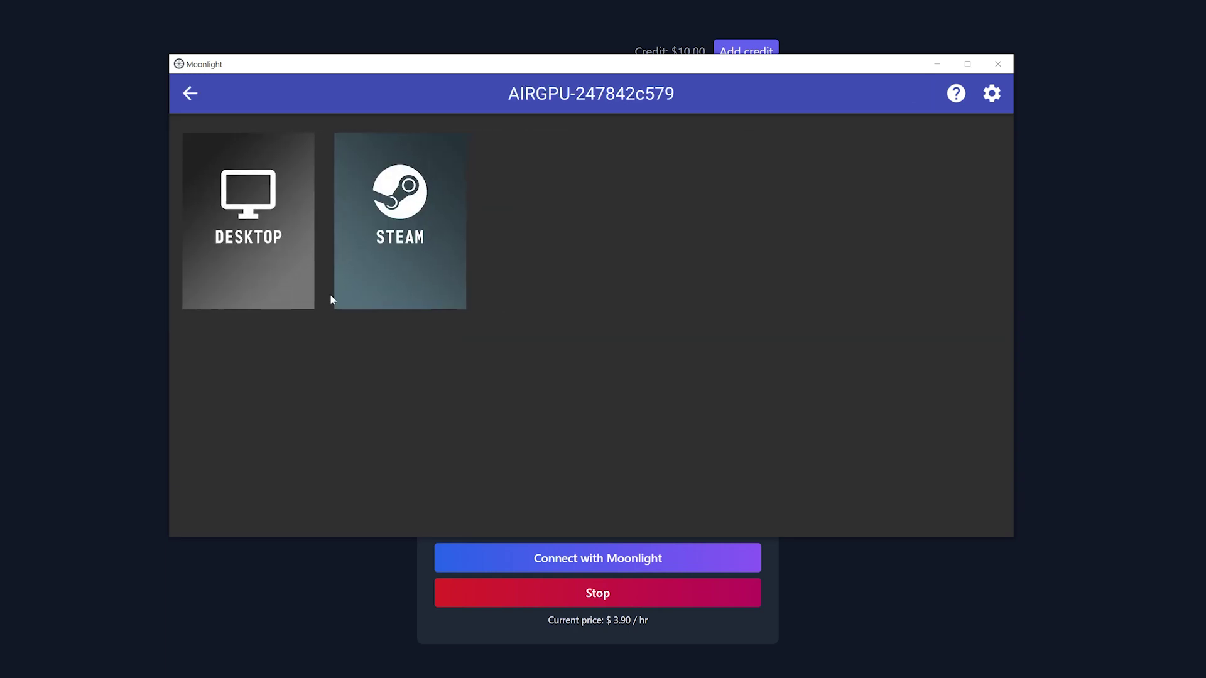
pyautogui.click(262, 235)
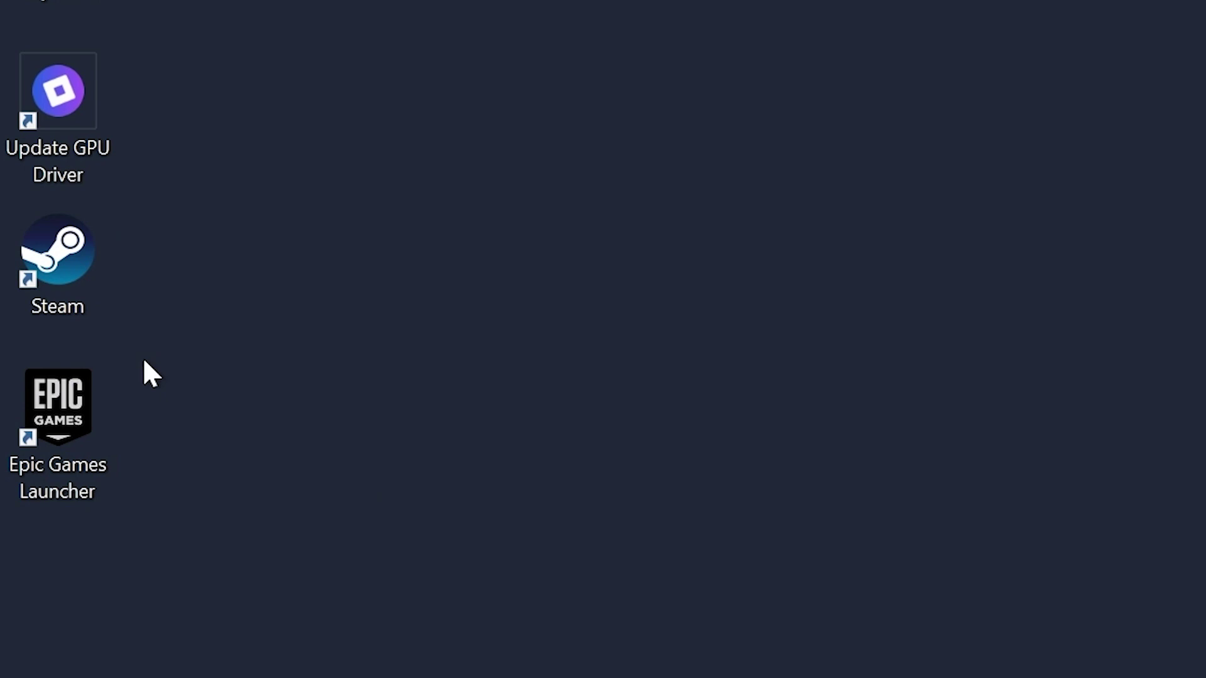
pyautogui.doubleClick(75, 261)
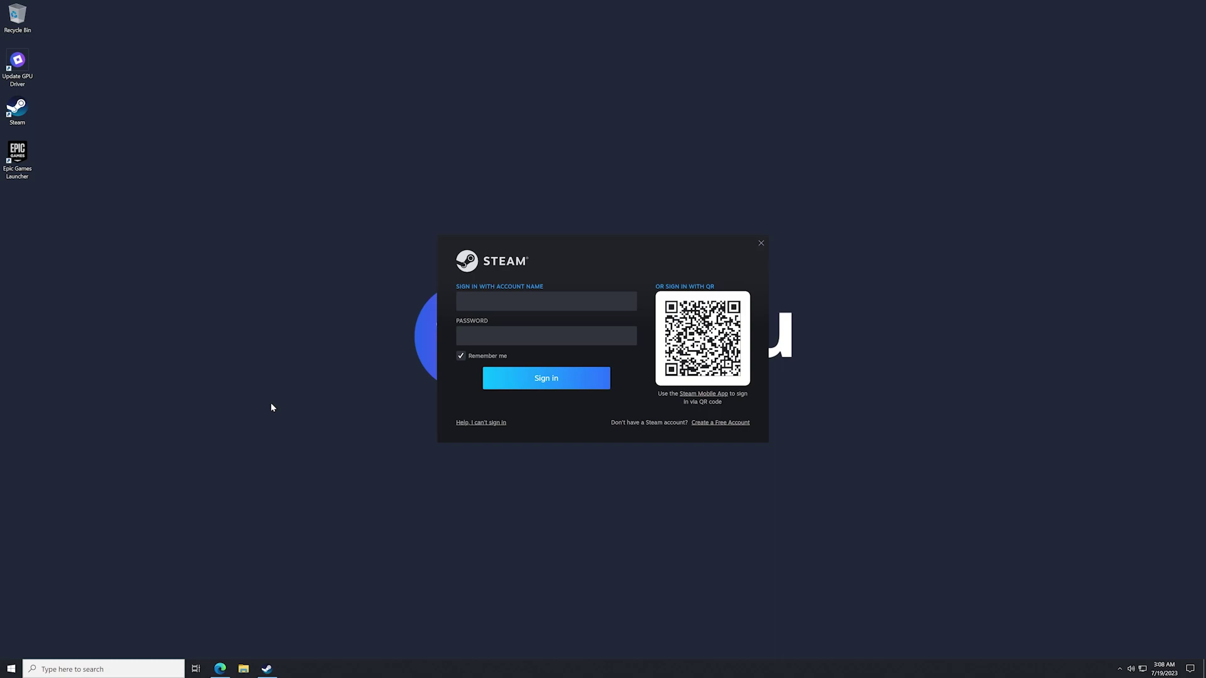
# Show the streaming stats overlay, rearrange remote desktop icons and toggle the stream between windowed and fullscreen
pyautogui.hotkey('ctrl', 'alt', 'shift', 's')
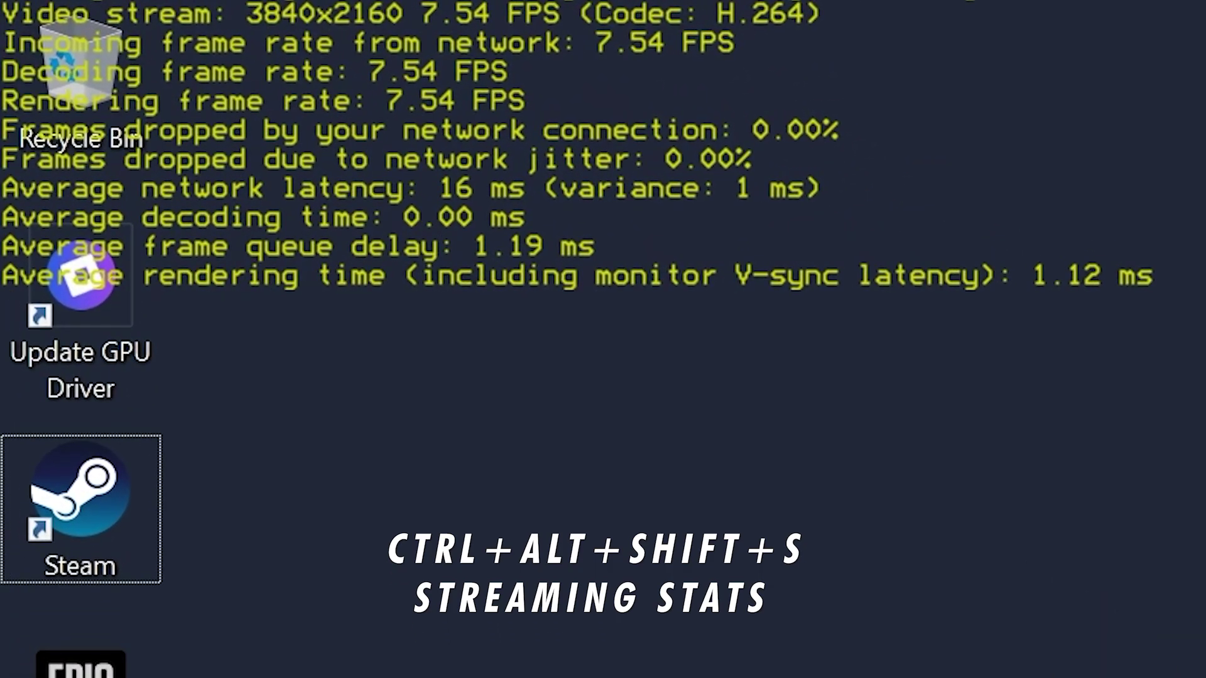
pyautogui.moveTo(786, 677); pyautogui.dragTo(6, 16)
pyautogui.moveTo(57, 56); pyautogui.dragTo(95, 448)
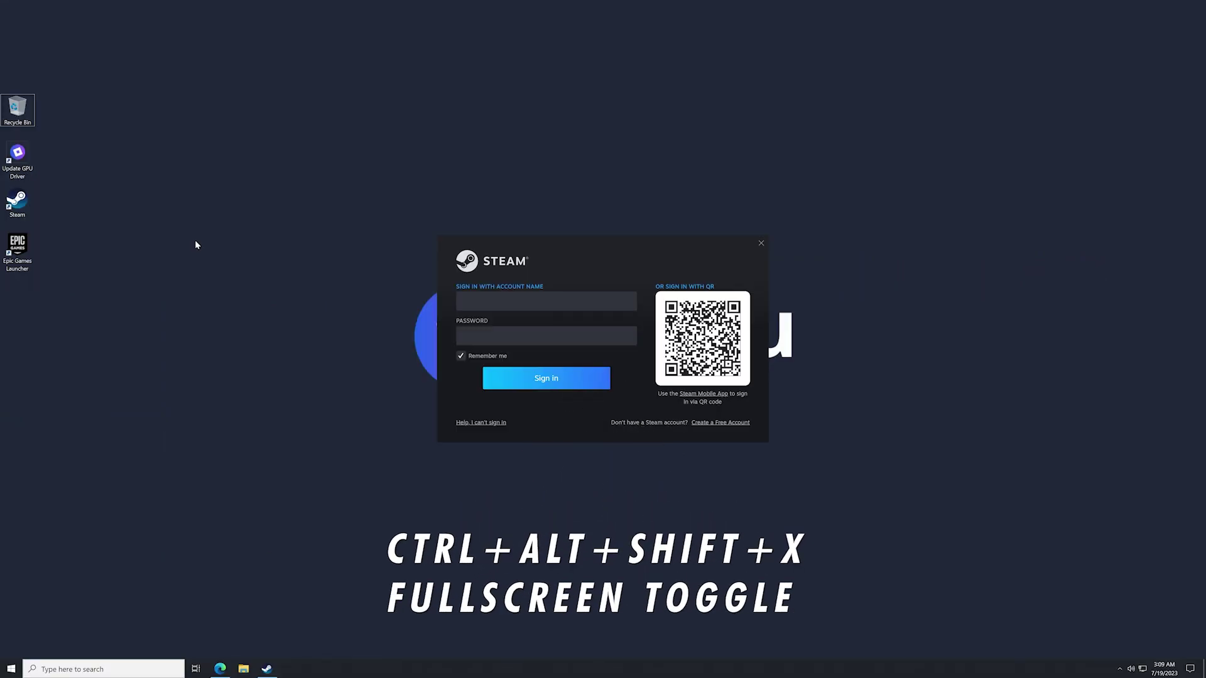
pyautogui.hotkey('ctrl', 'alt', 'shift', 'x')
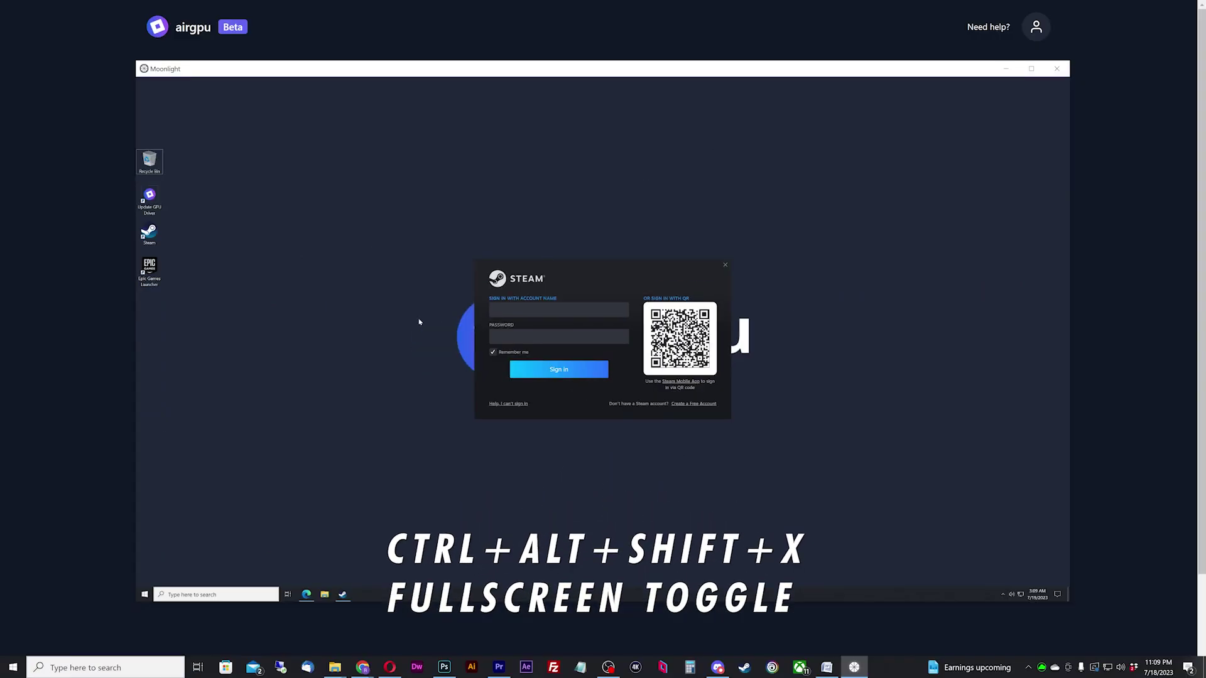
pyautogui.hotkey('ctrl', 'alt', 'shift', 'x')
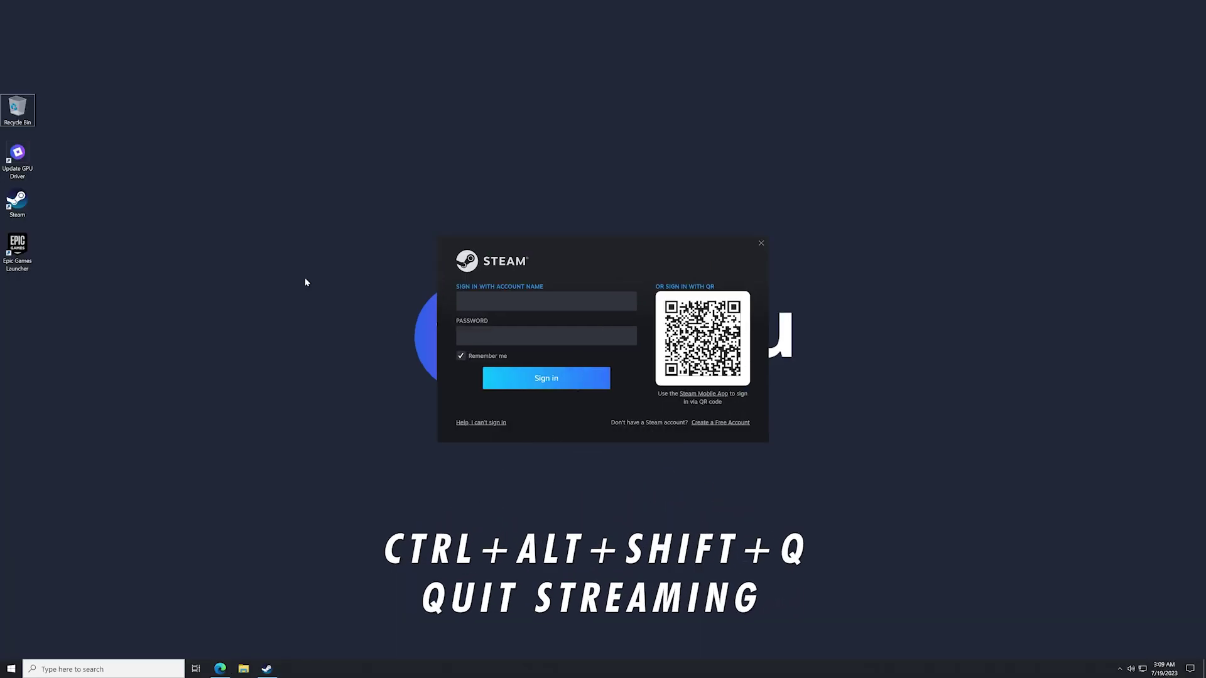
# End the streaming session with Ctrl+Alt+Shift+Q and quit the running Desktop app on the host
pyautogui.hotkey('ctrl', 'alt', 'shift', 'q')
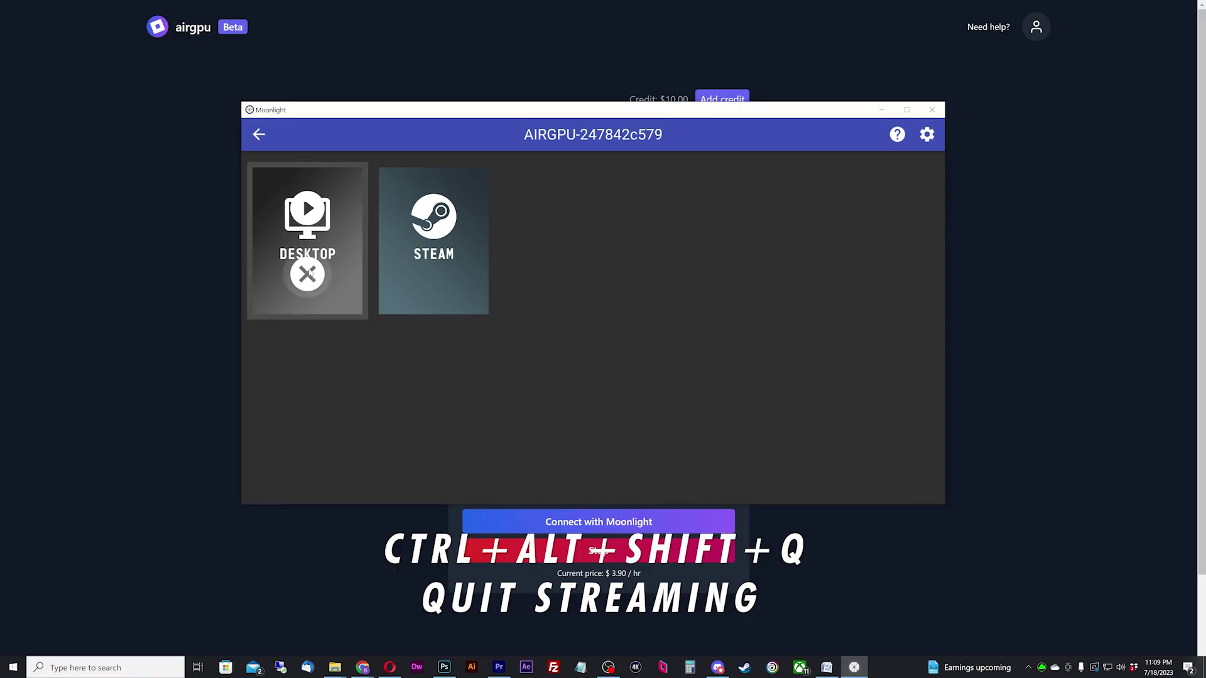
pyautogui.click(307, 274)
pyautogui.click(720, 357)
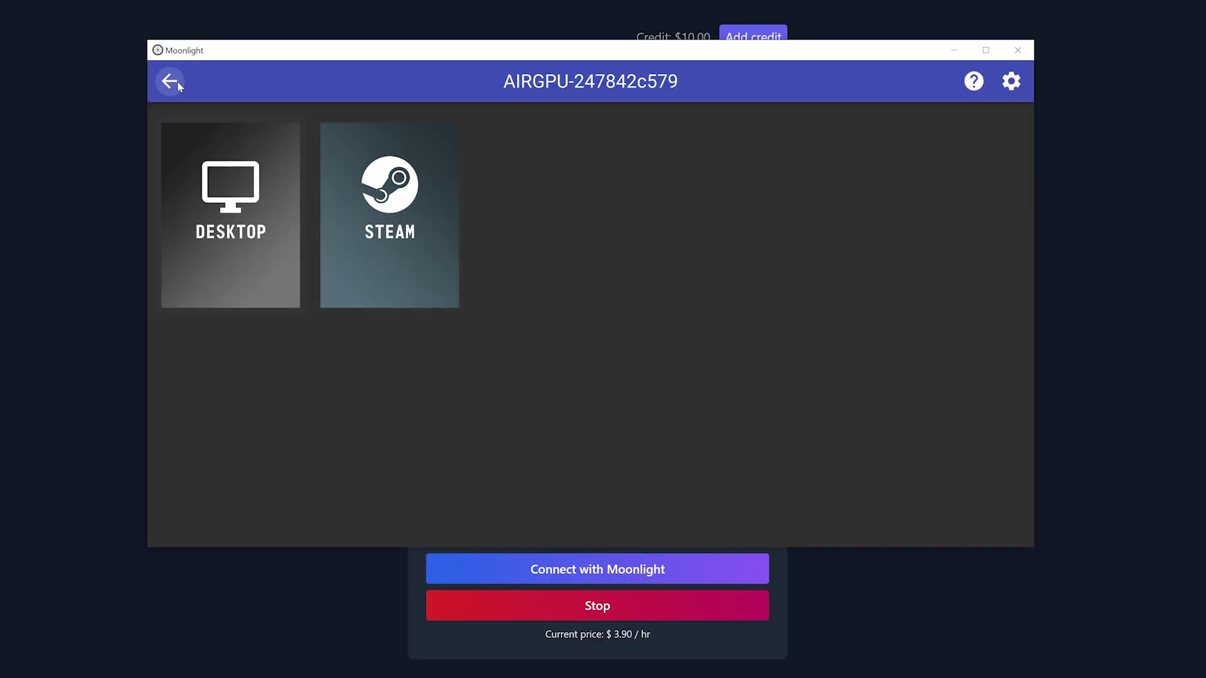
# Return Moonlight to its Computers list after reviewing the streaming shortcuts
pyautogui.click(171, 82)
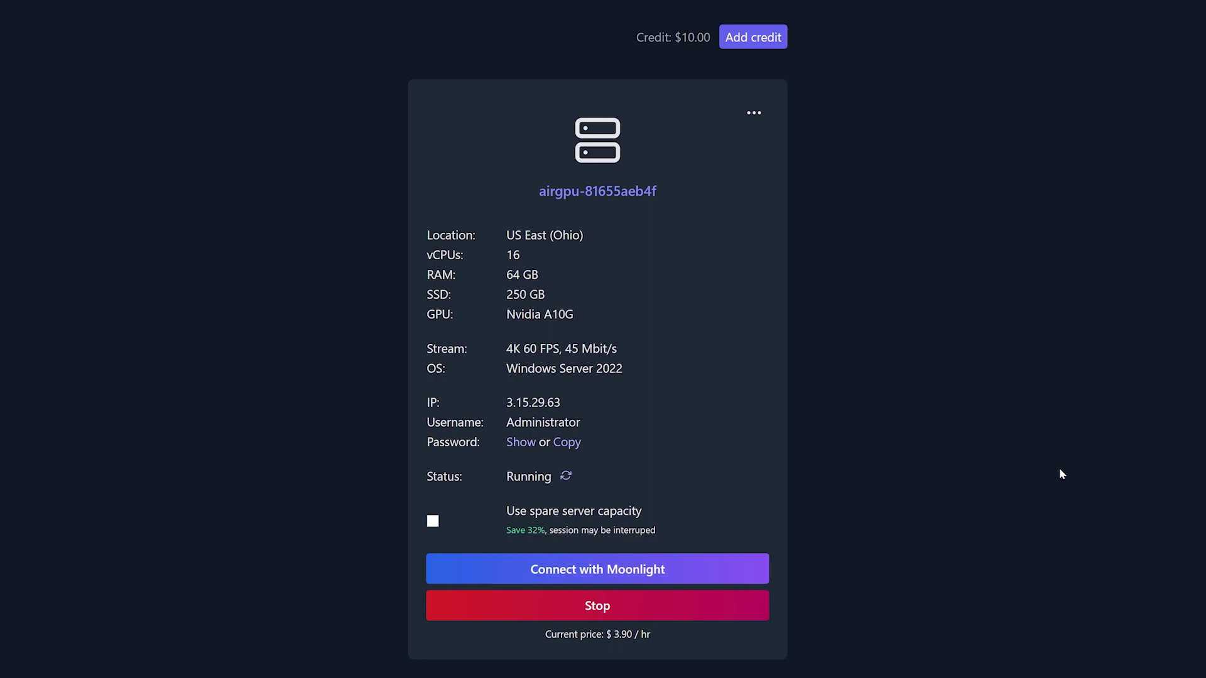
# Stop the running cloud machine and submit a five-star session rating
pyautogui.click(632, 615)
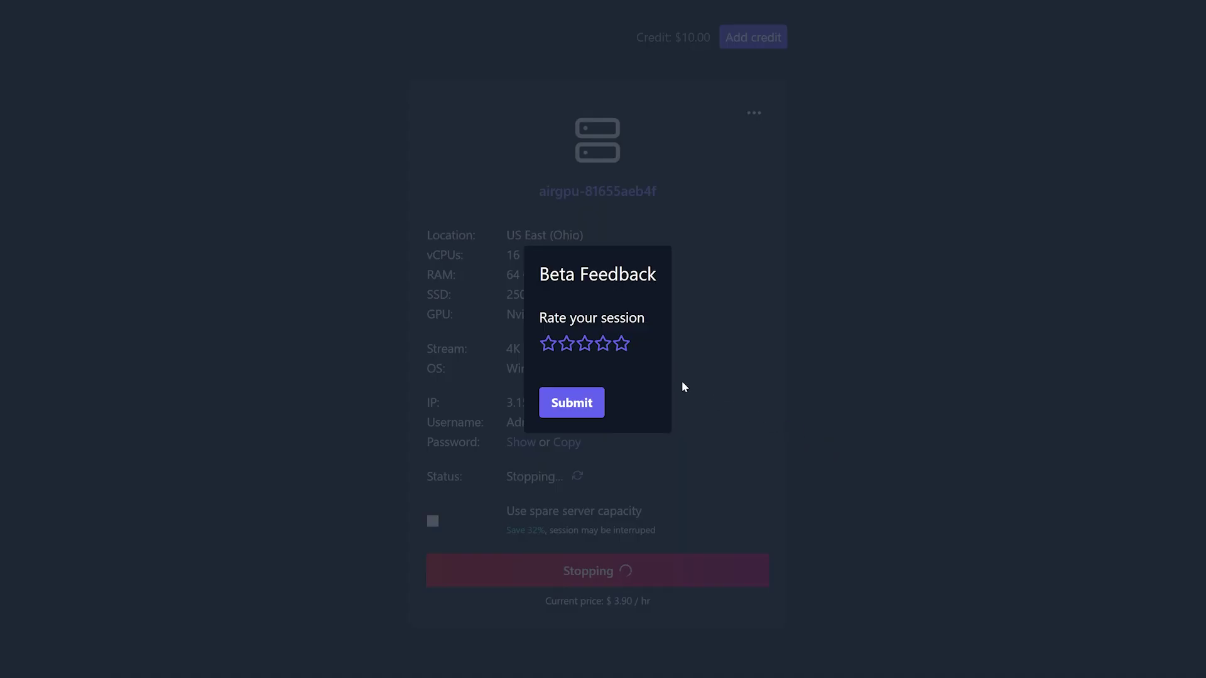
pyautogui.click(623, 346)
pyautogui.click(574, 412)
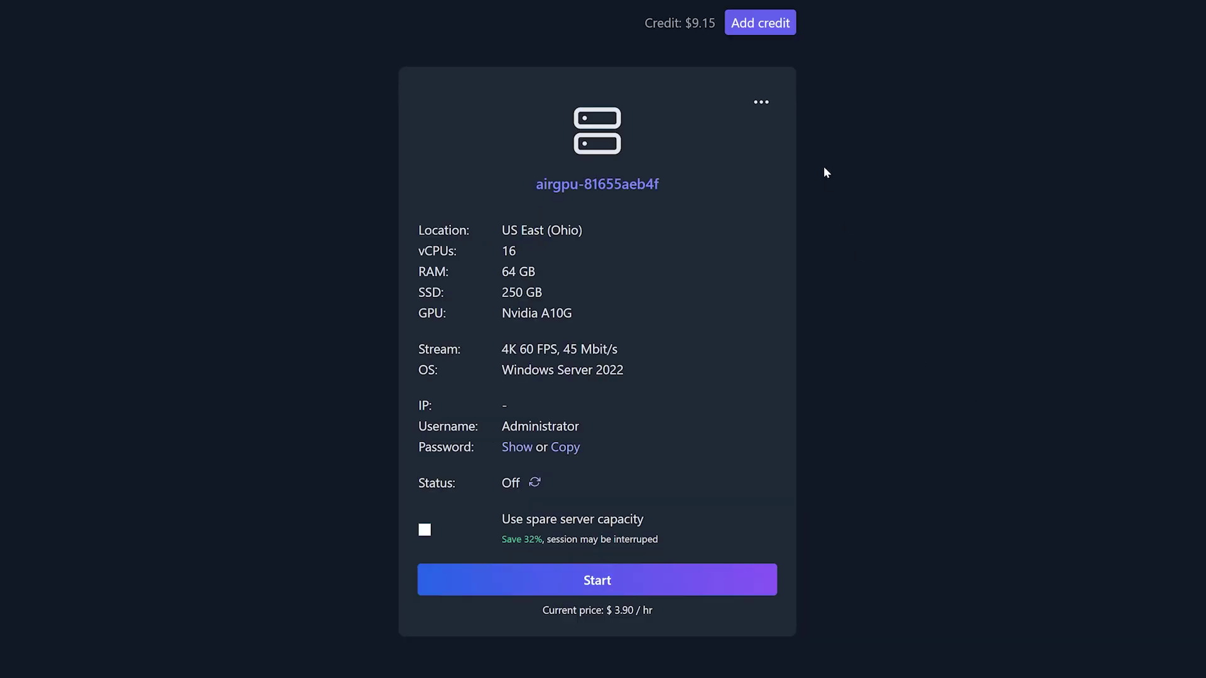
# Review the stopped machine's configuration, keeping 16 vCPUs with 64GB RAM, and close it unchanged
pyautogui.click(764, 109)
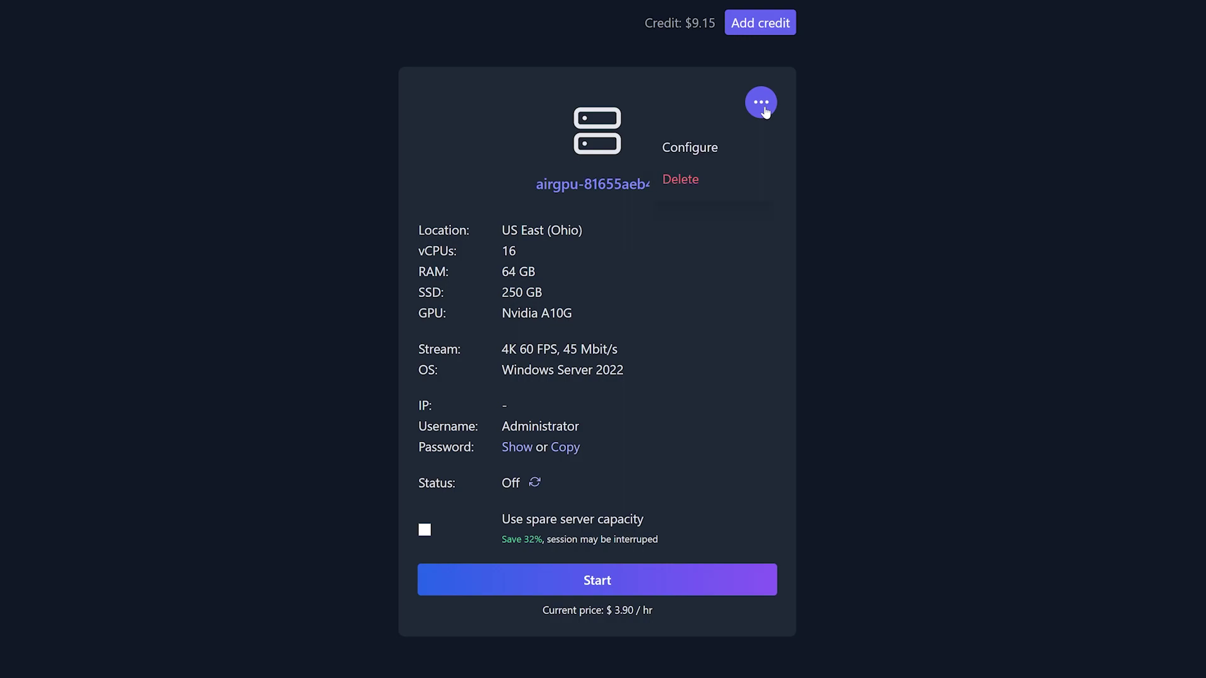
pyautogui.click(705, 153)
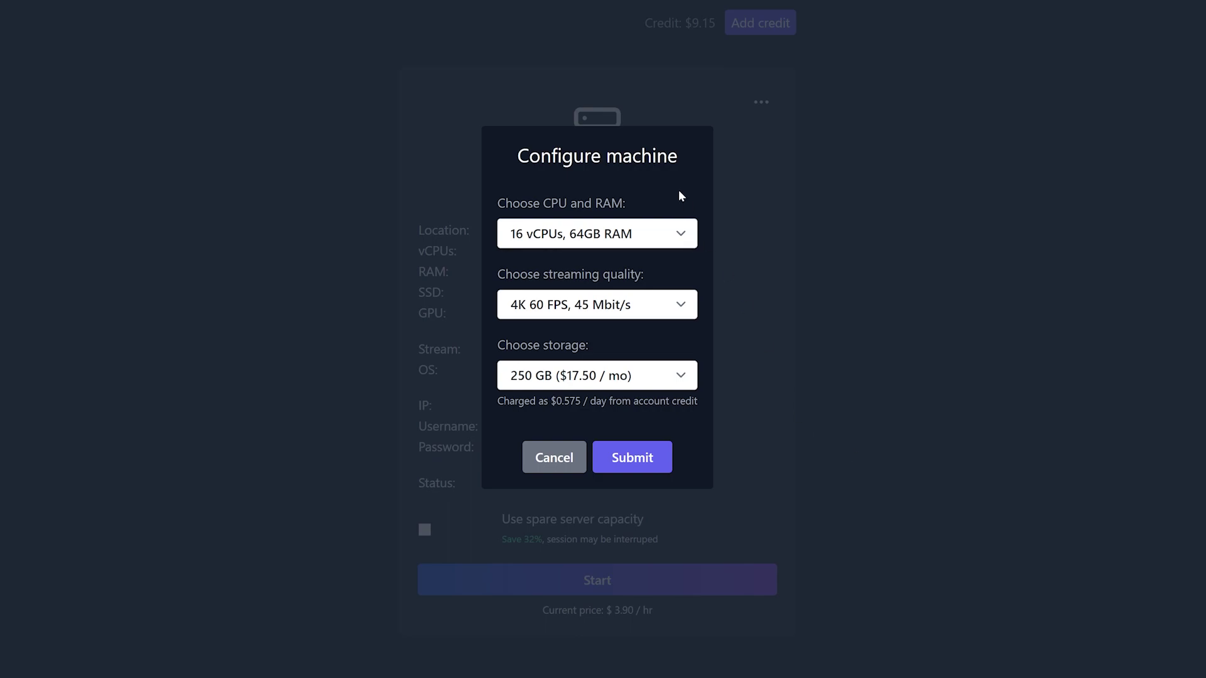
pyautogui.click(680, 234)
pyautogui.click(686, 274)
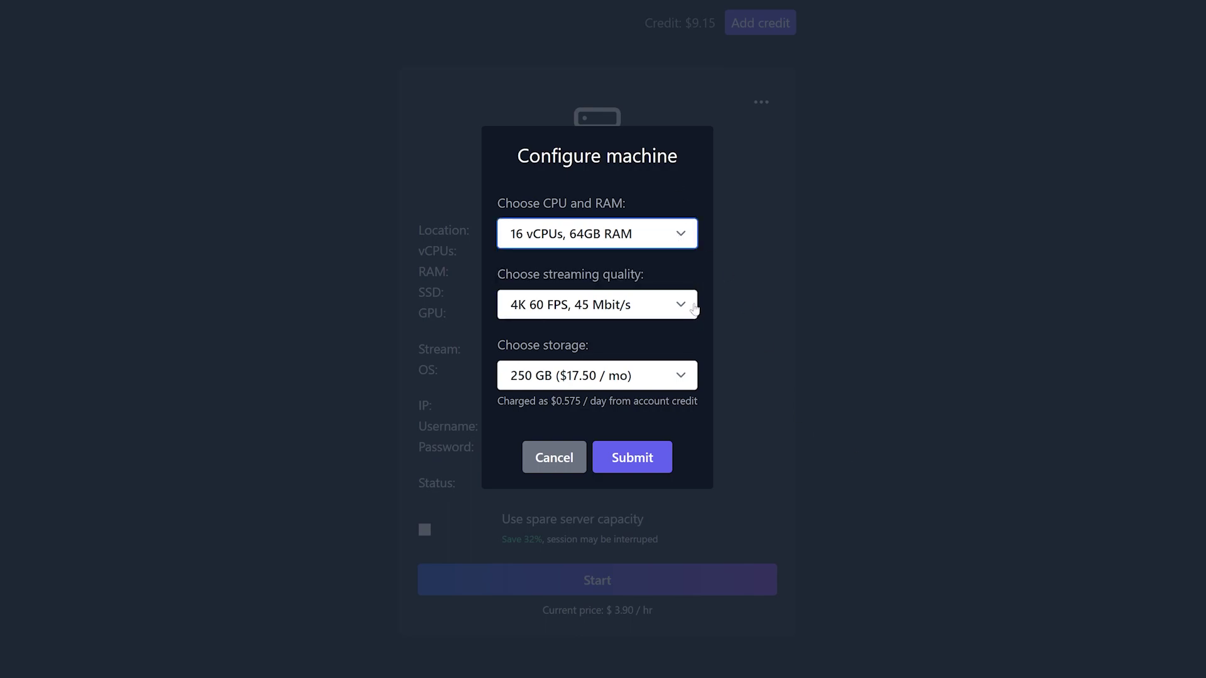
pyautogui.click(693, 309)
pyautogui.click(816, 293)
# Delete the airgpu-81655aeb4f machine from its options menu and confirm the deletion
pyautogui.click(762, 103)
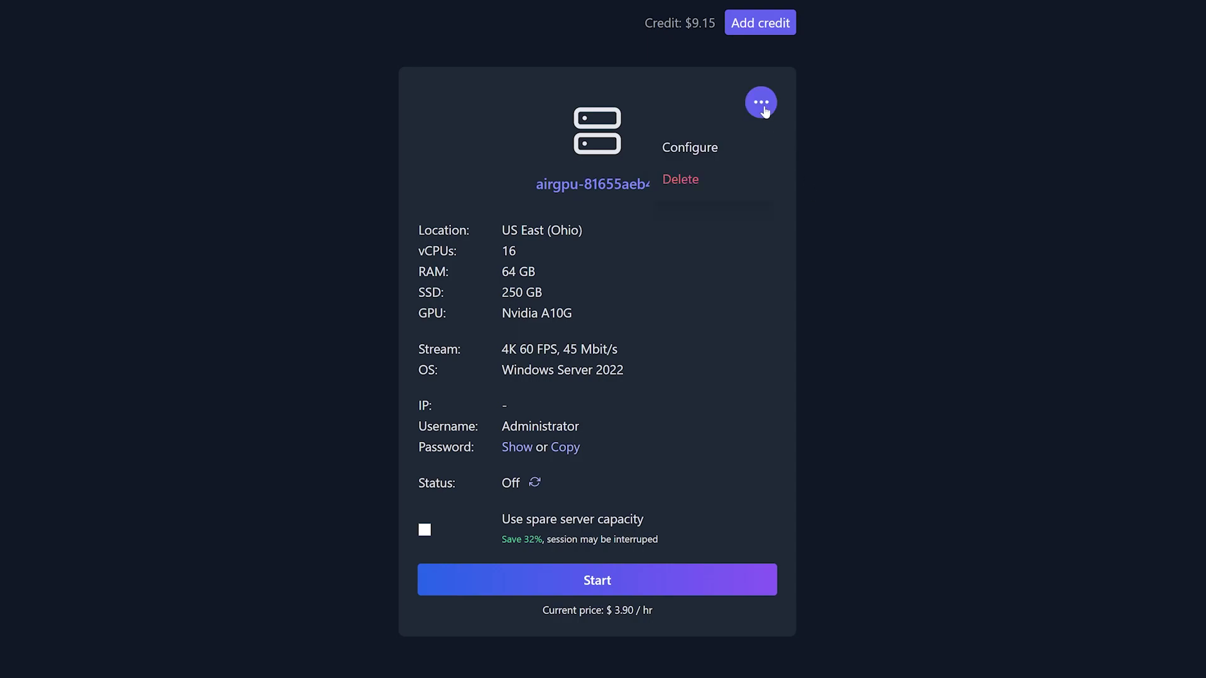
pyautogui.click(682, 178)
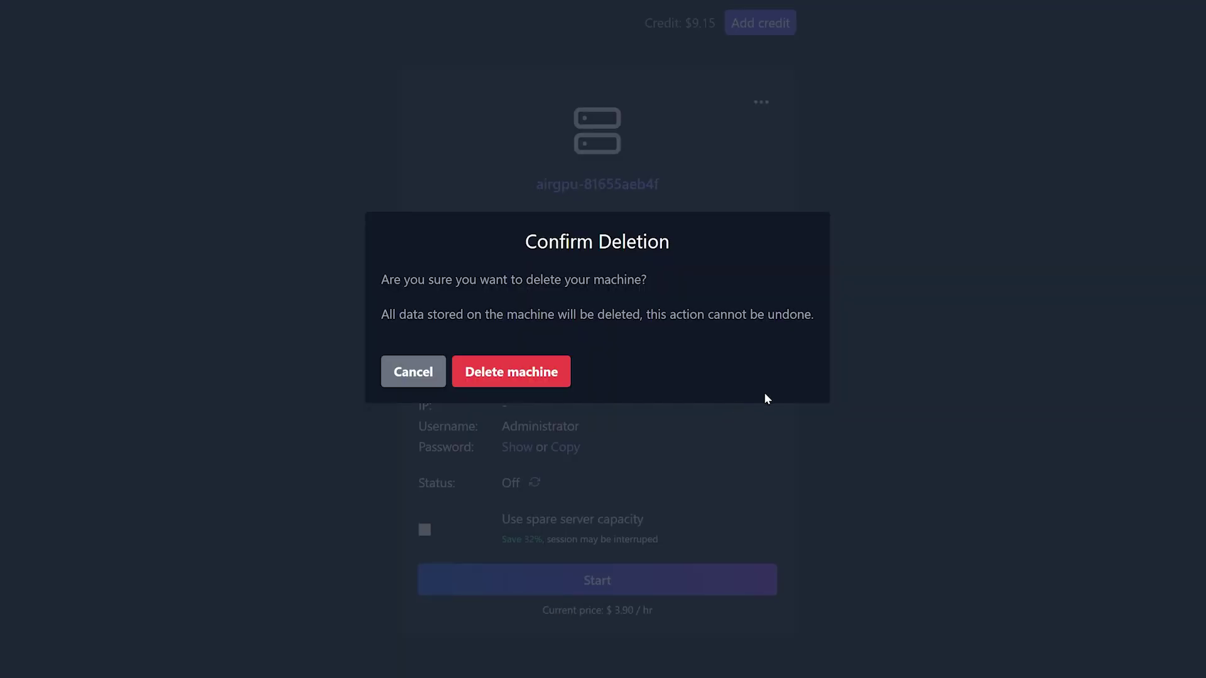
pyautogui.click(556, 373)
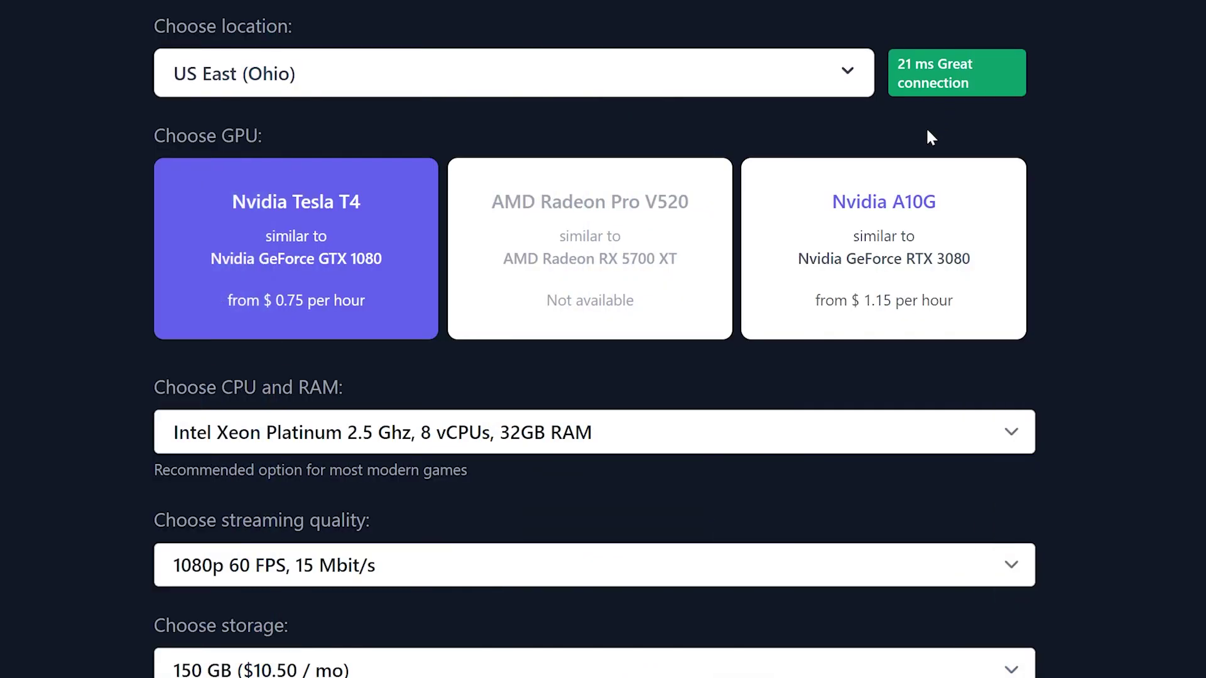
# Choose the Nvidia A10G GPU with 16 vCPUs and 64GB RAM for the new machine
pyautogui.click(904, 259)
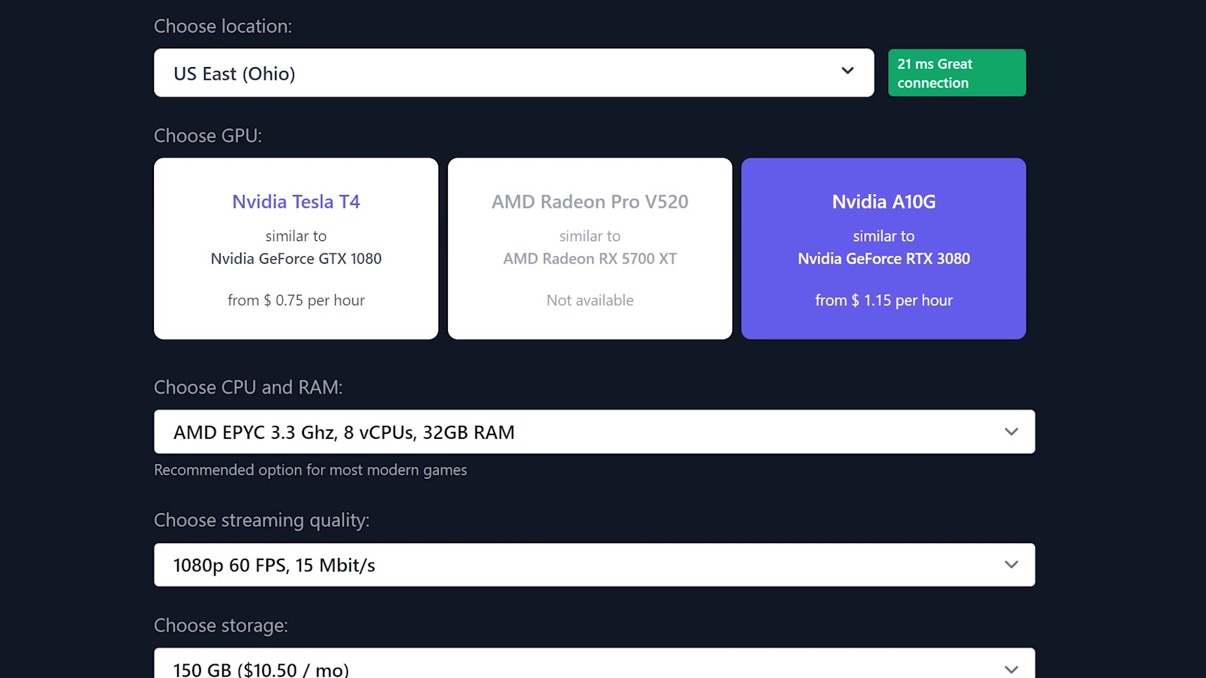
pyautogui.click(1011, 434)
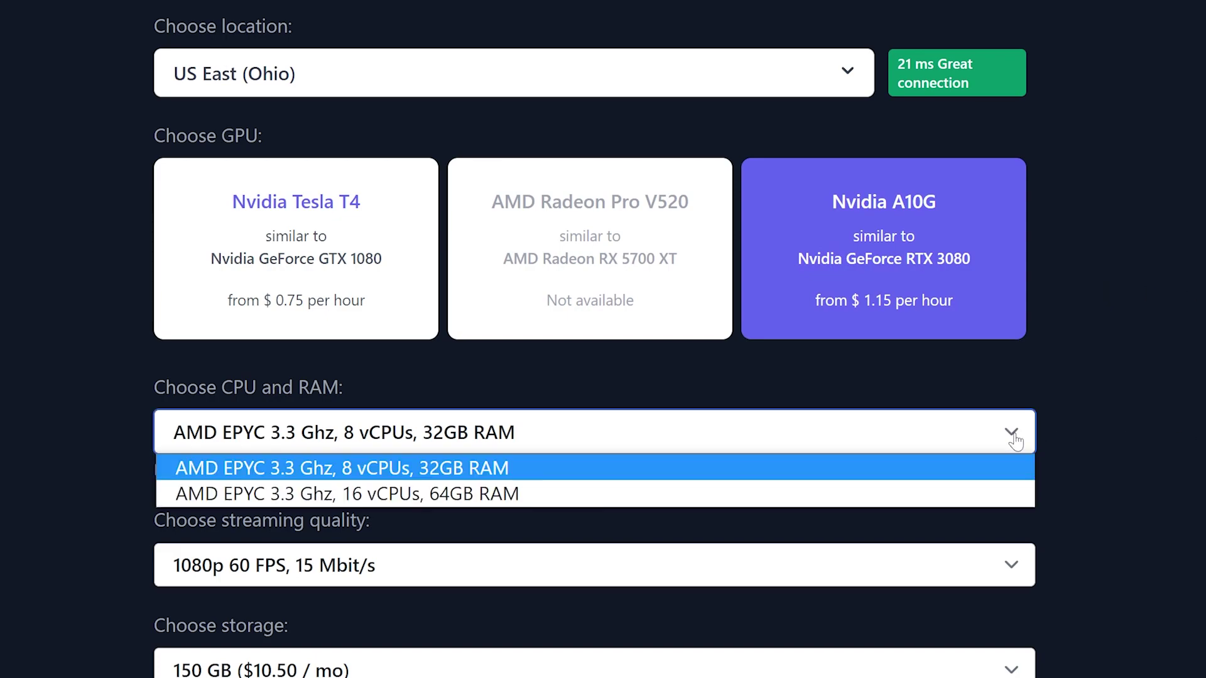
pyautogui.click(999, 500)
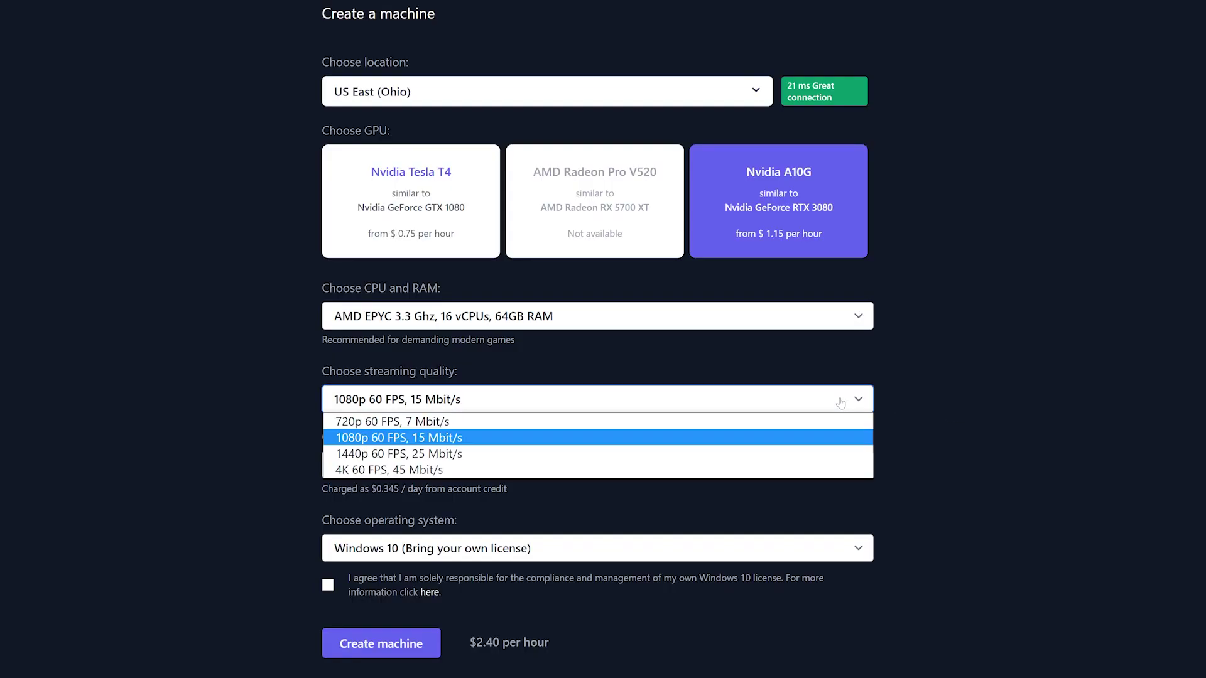
# Set streaming quality to 4K 60 FPS at 45 Mbit/s and storage to 250 GB
pyautogui.click(833, 469)
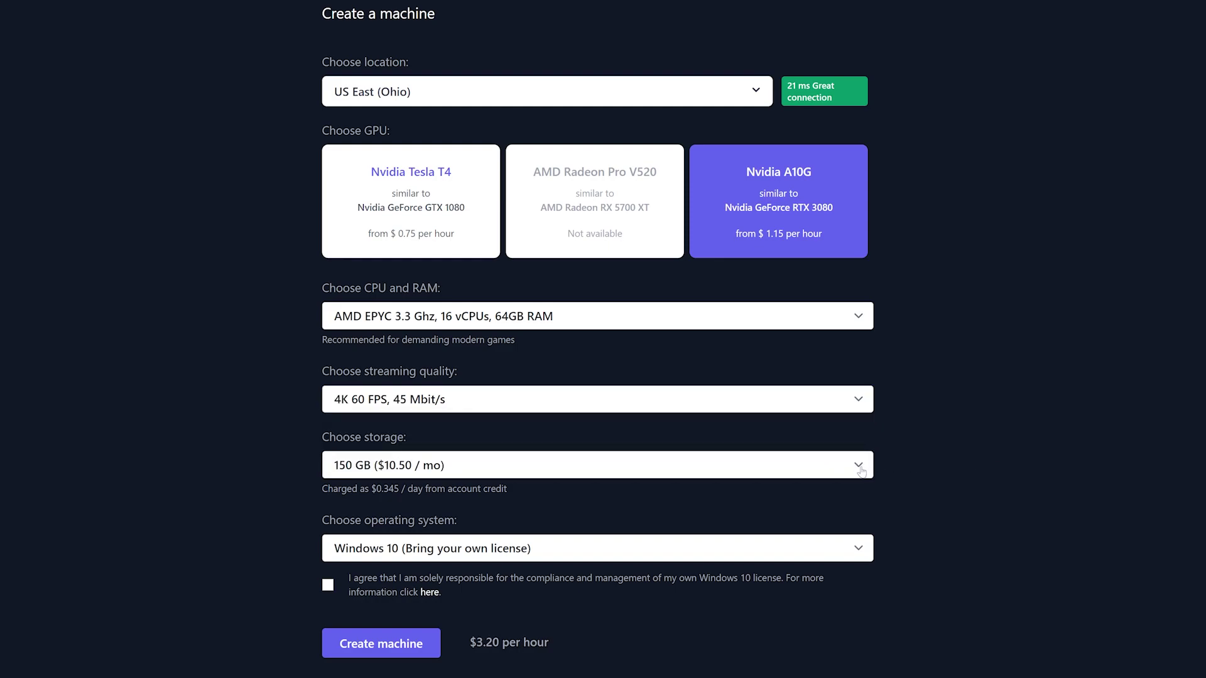
pyautogui.click(860, 472)
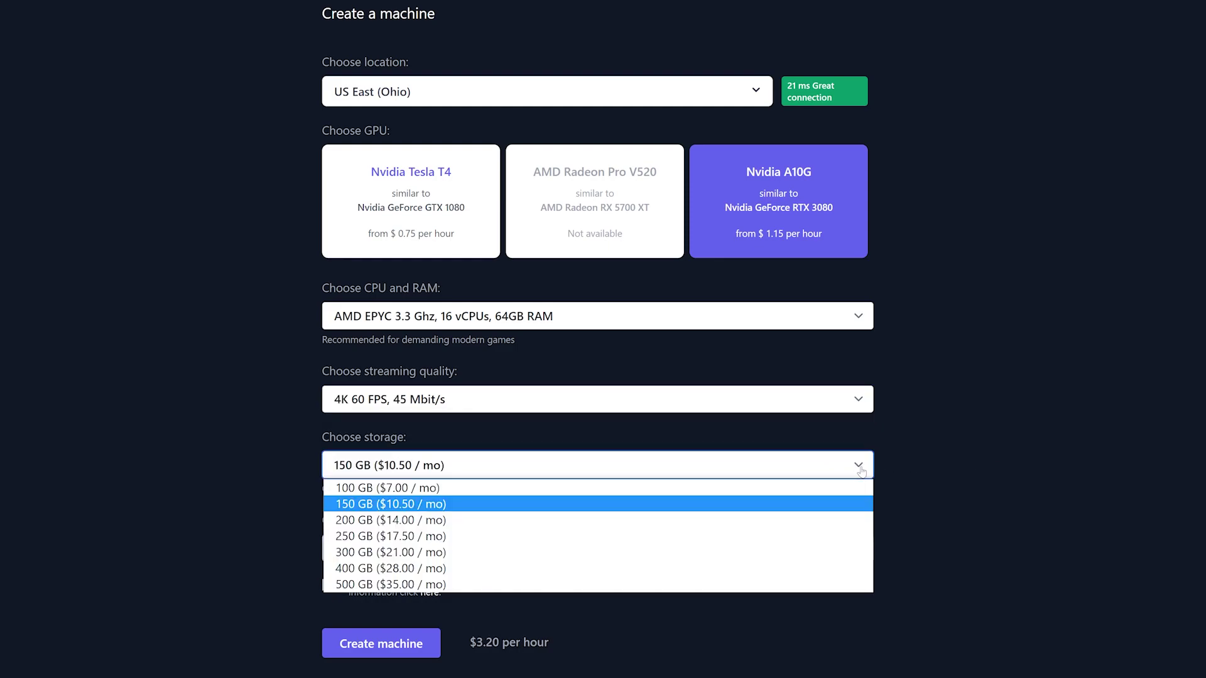
pyautogui.click(854, 536)
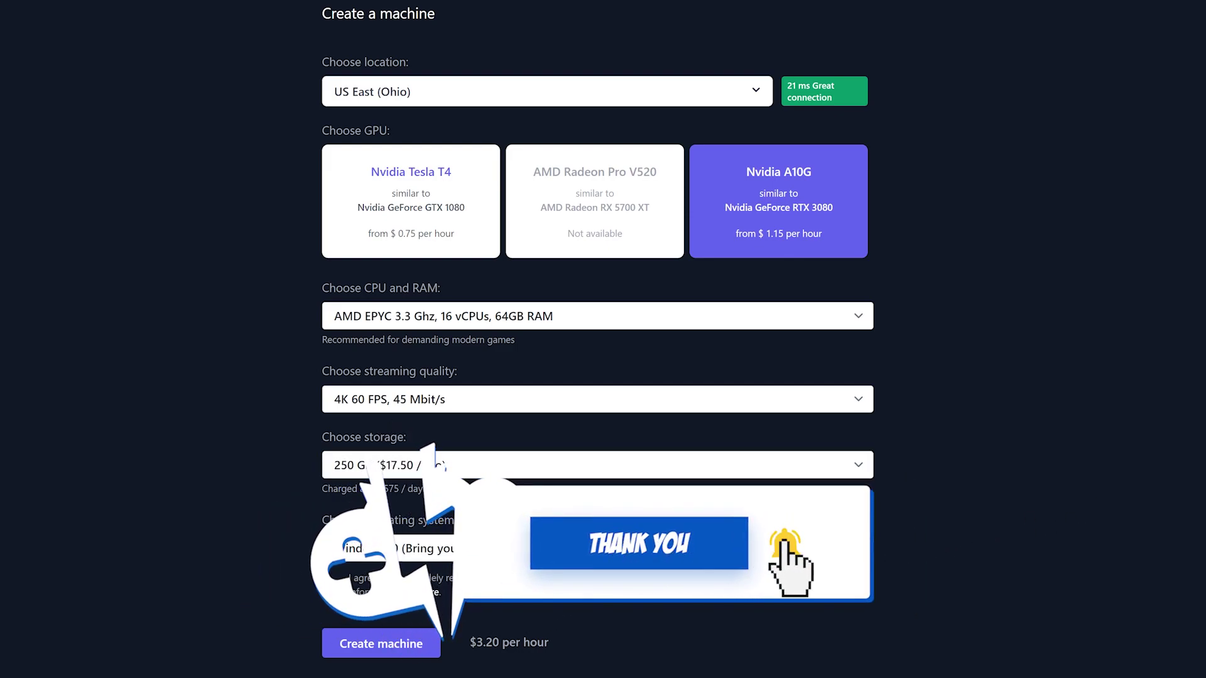
pyautogui.click(860, 549)
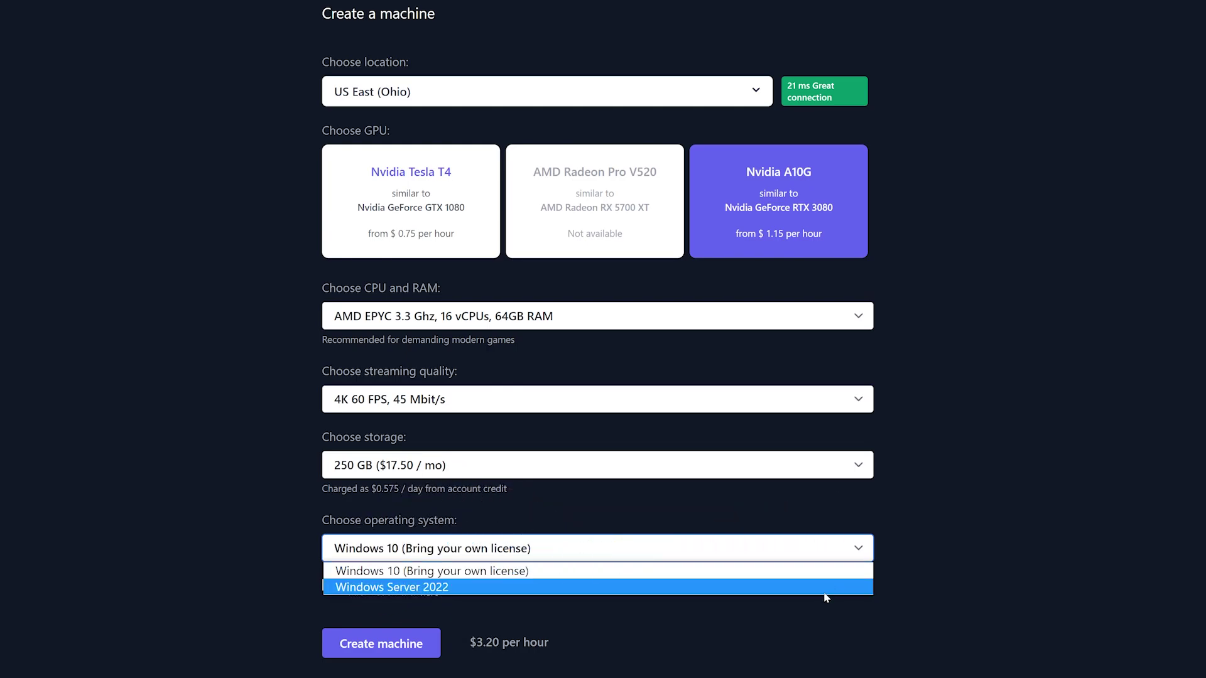